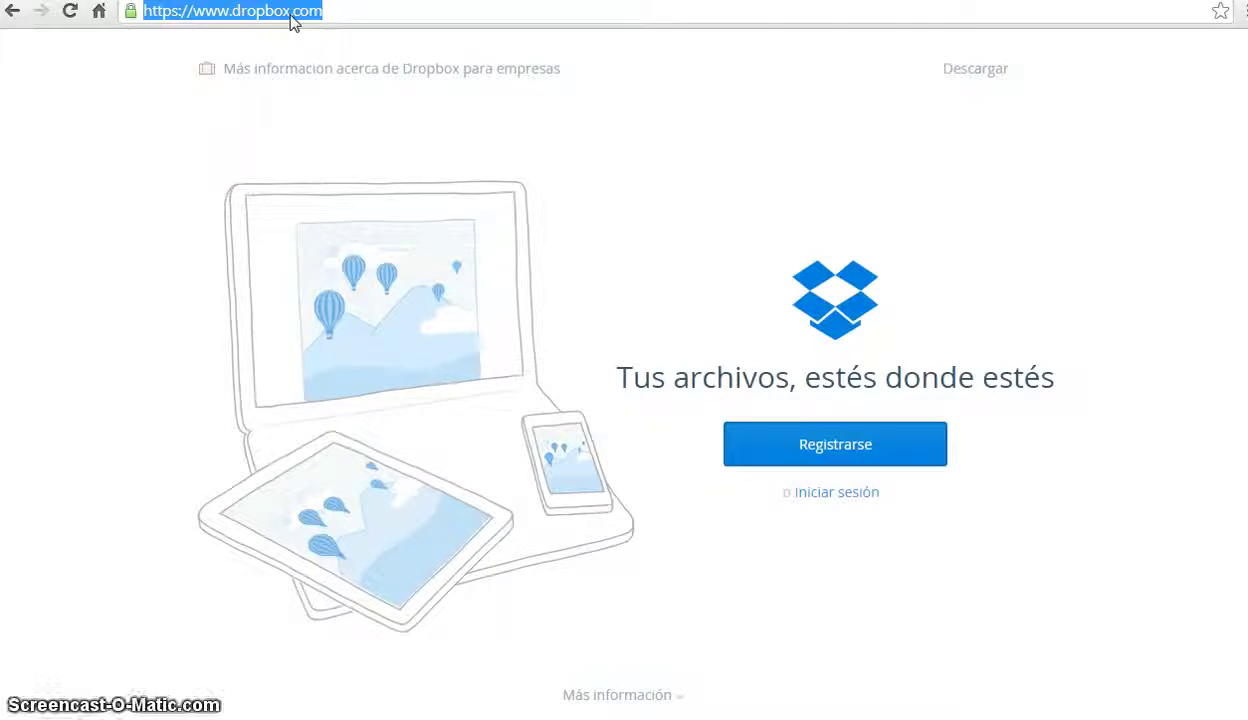
- Expand the sign-up form, step through Nombre, Apellido and Contraseña, then bring up the sign-in dialog
{"action": "left_click", "coordinate": [827, 443]}
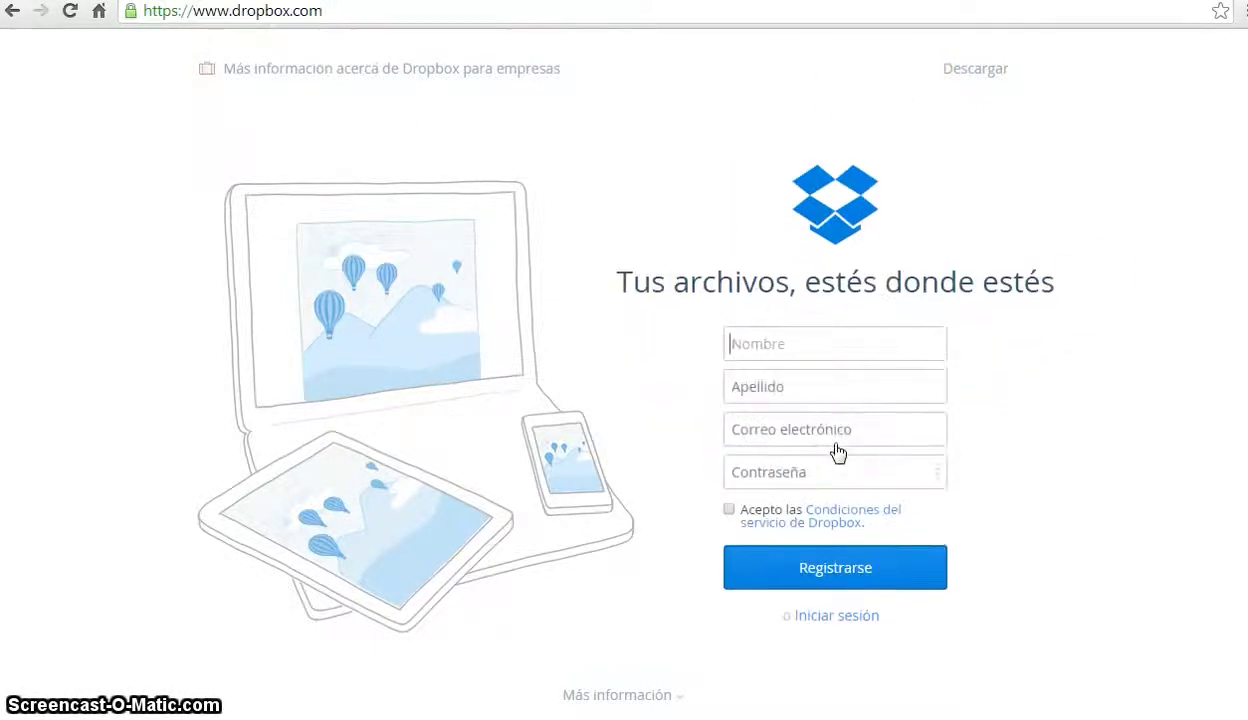
{"action": "left_click", "coordinate": [811, 346]}
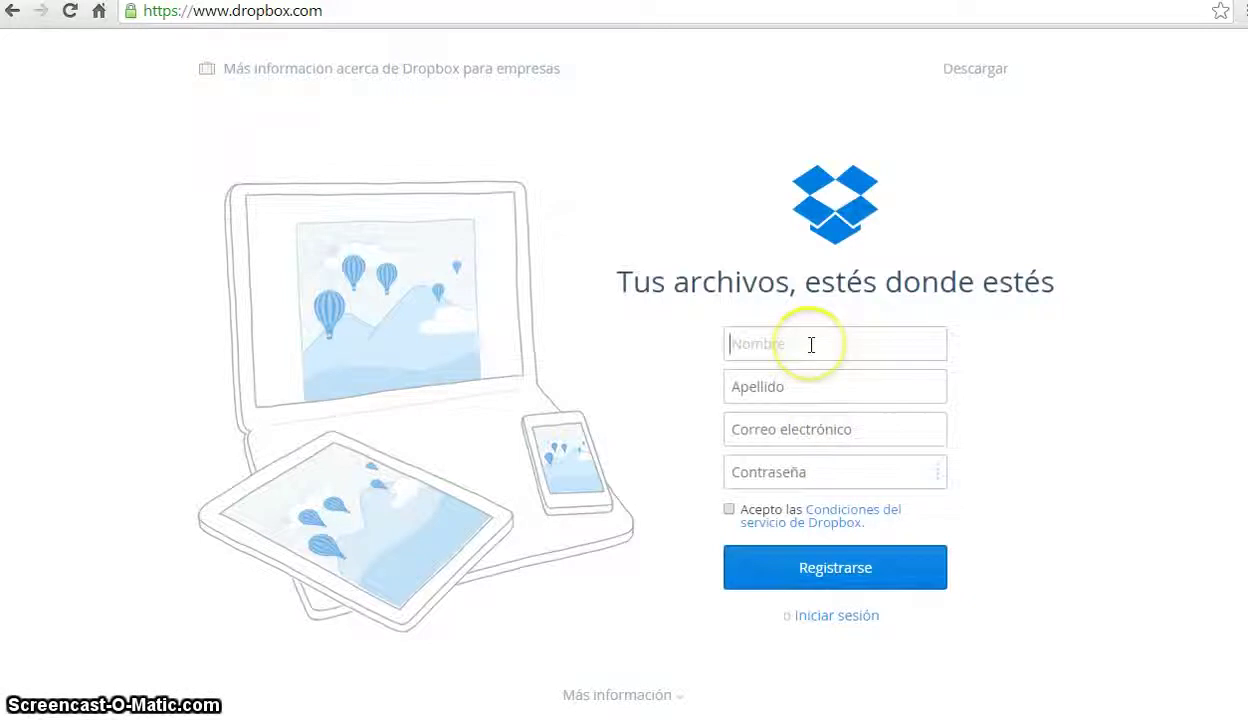
{"action": "left_click", "coordinate": [802, 393]}
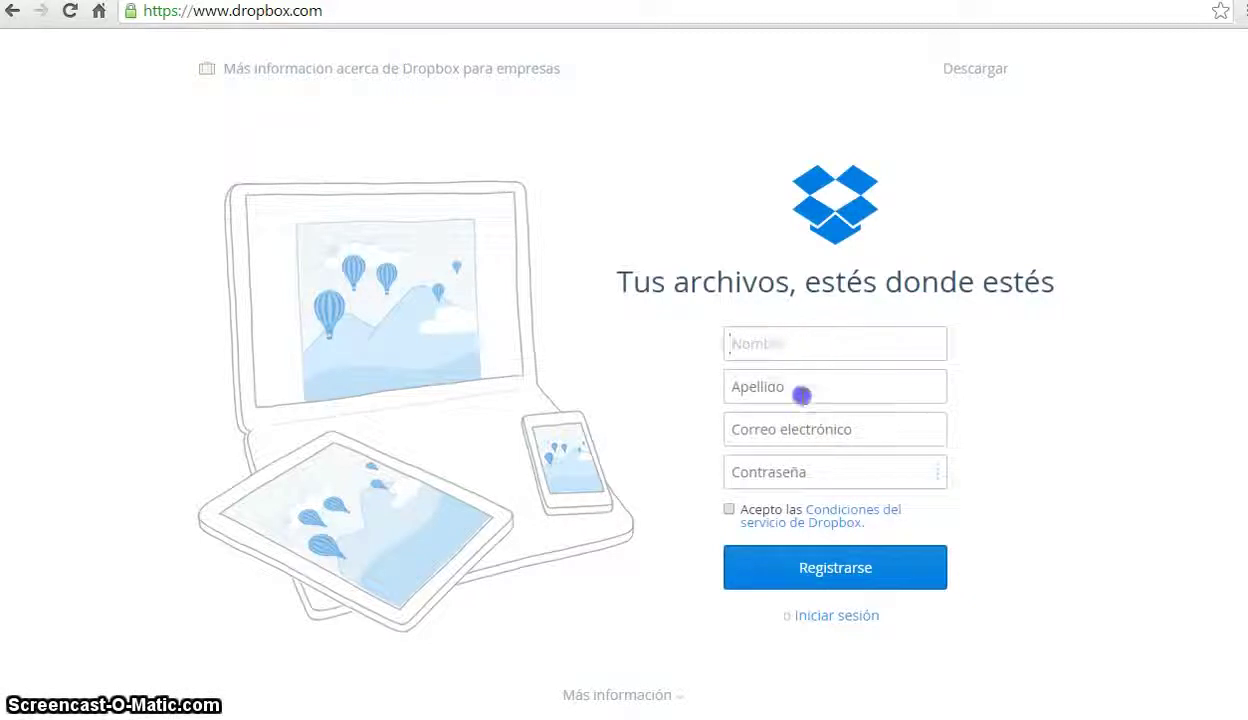
{"action": "left_click", "coordinate": [793, 471]}
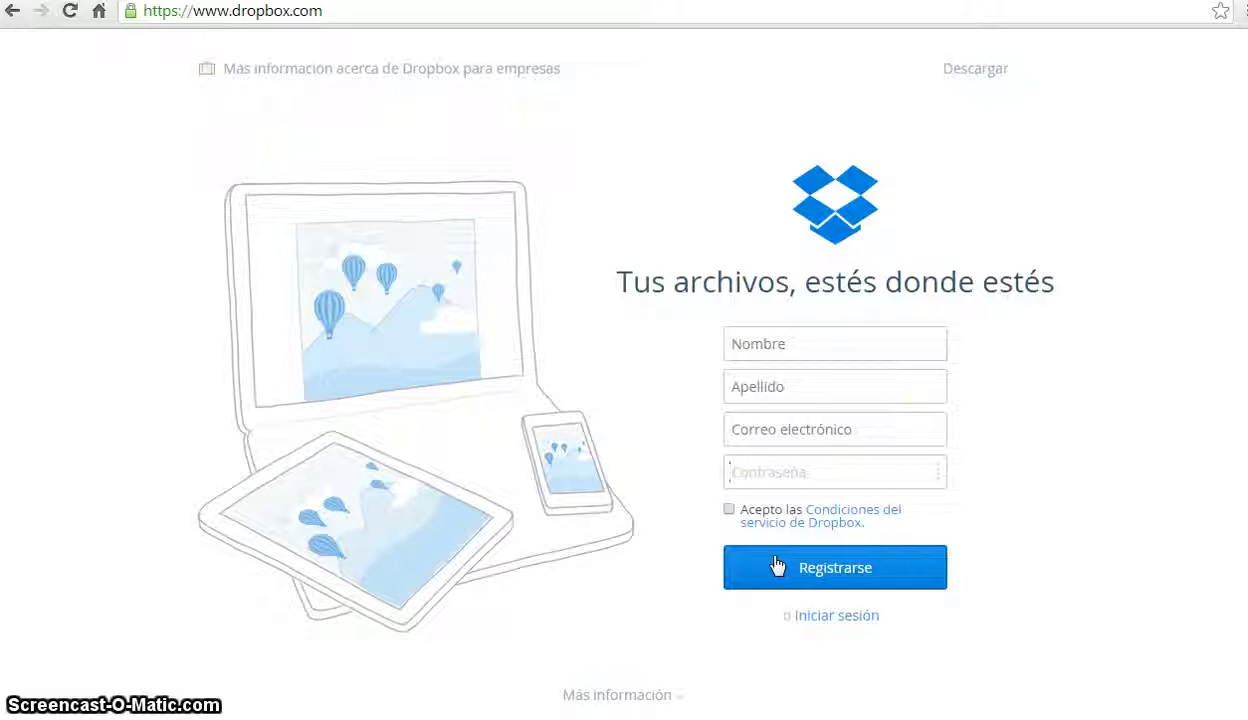
{"action": "left_click", "coordinate": [786, 558]}
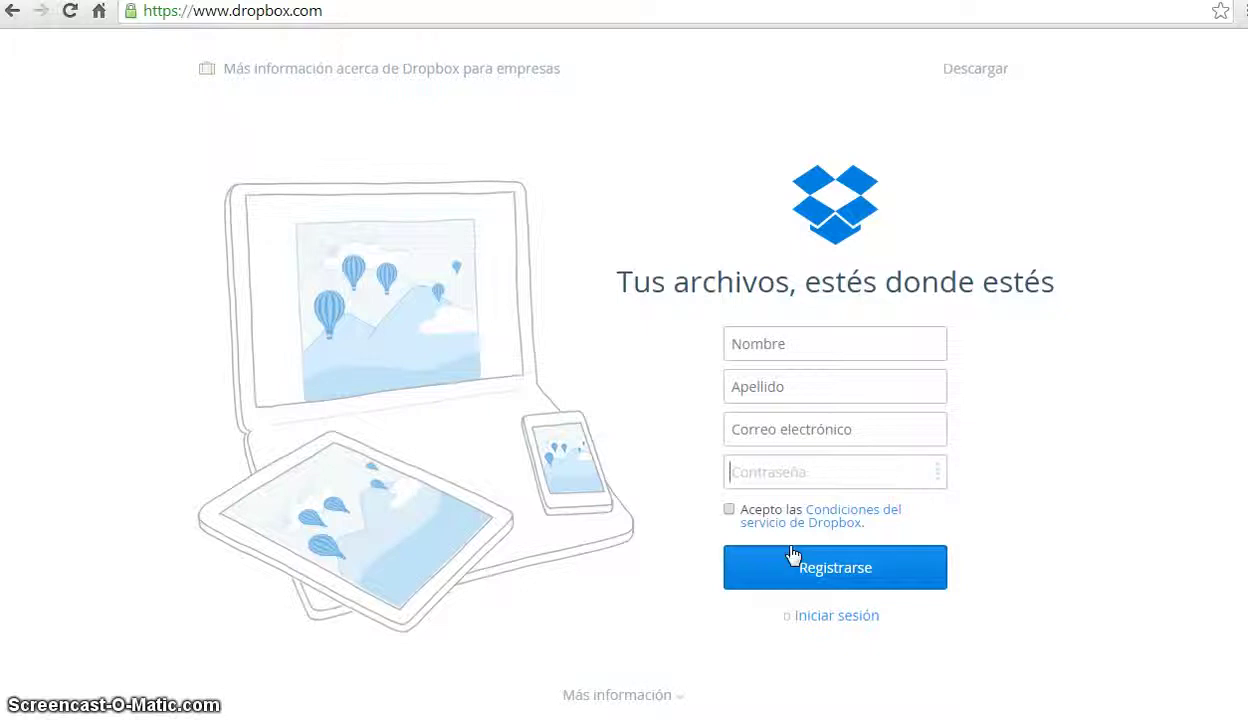
{"action": "left_click", "coordinate": [815, 615]}
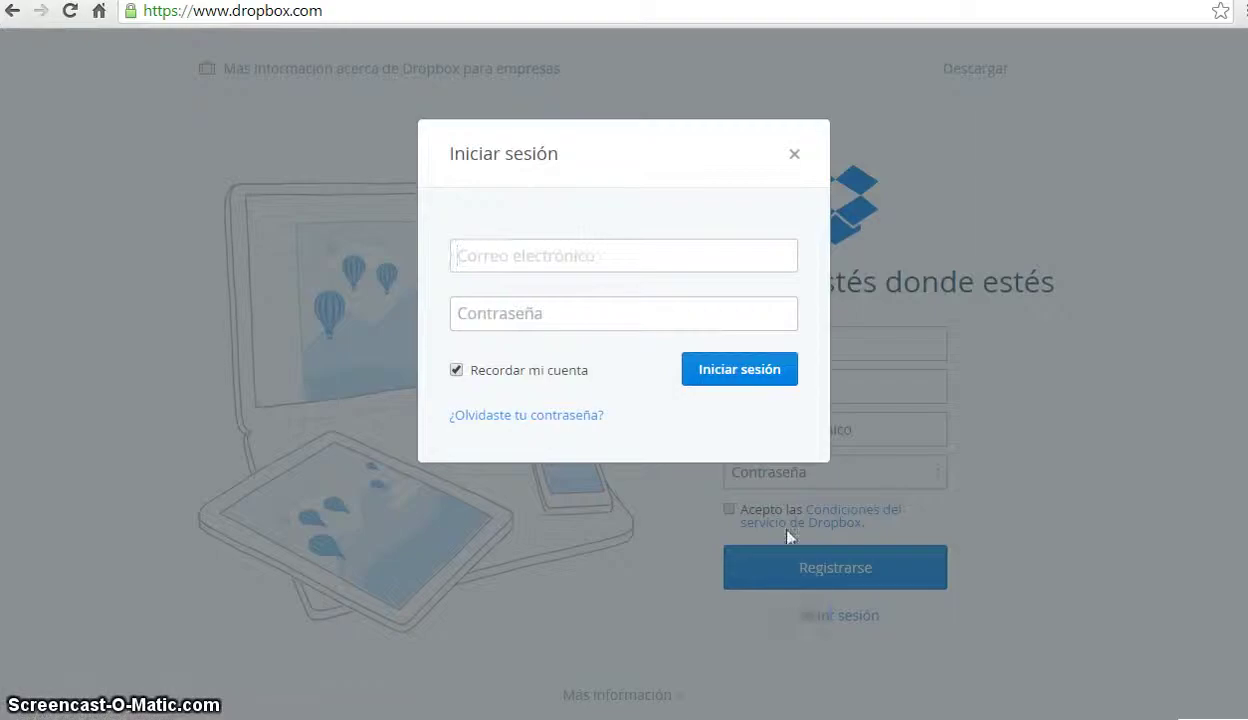
- Close the login dialog, download the Dropbox installer, and go back to the Dropbox homepage
{"action": "left_click", "coordinate": [658, 314]}
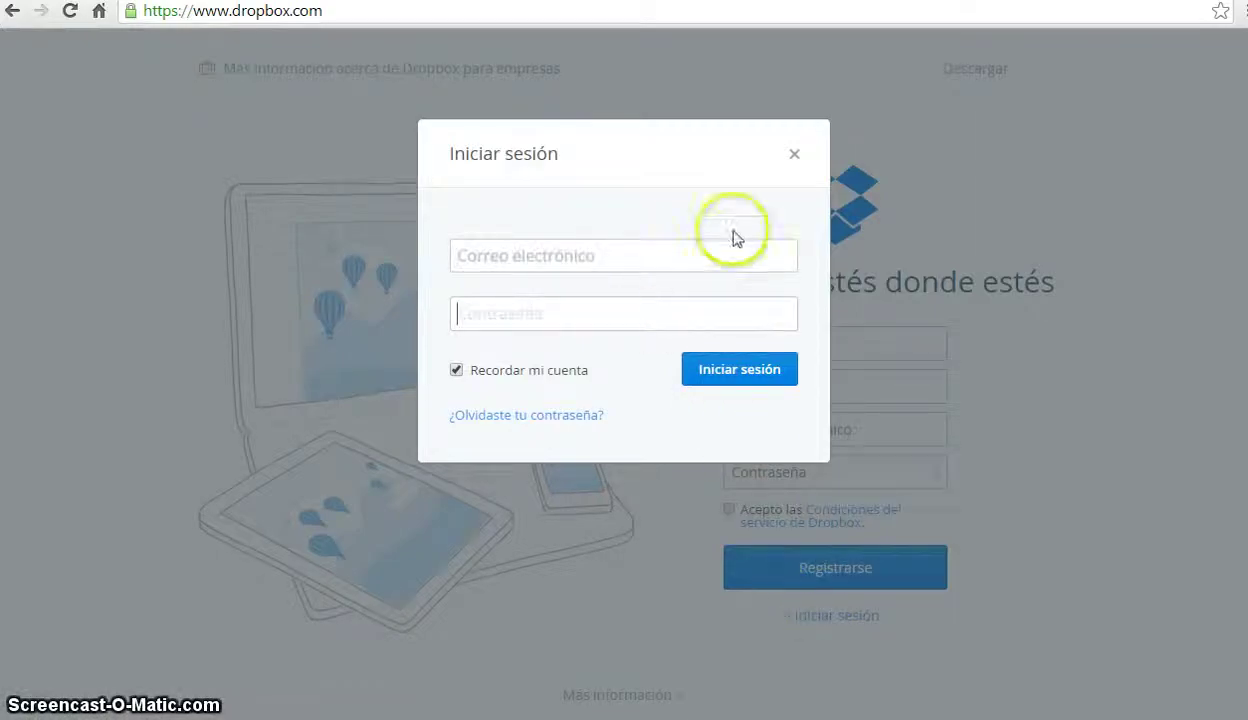
{"action": "left_click", "coordinate": [794, 153]}
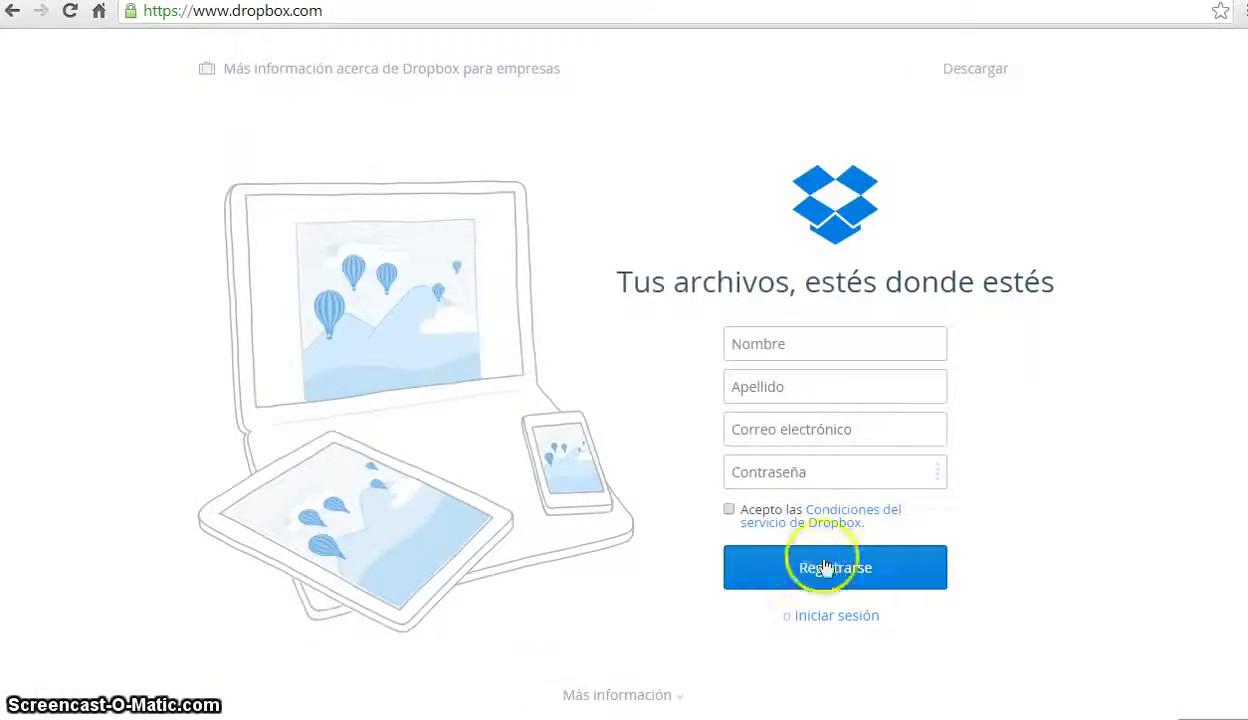
{"action": "left_click", "coordinate": [825, 614]}
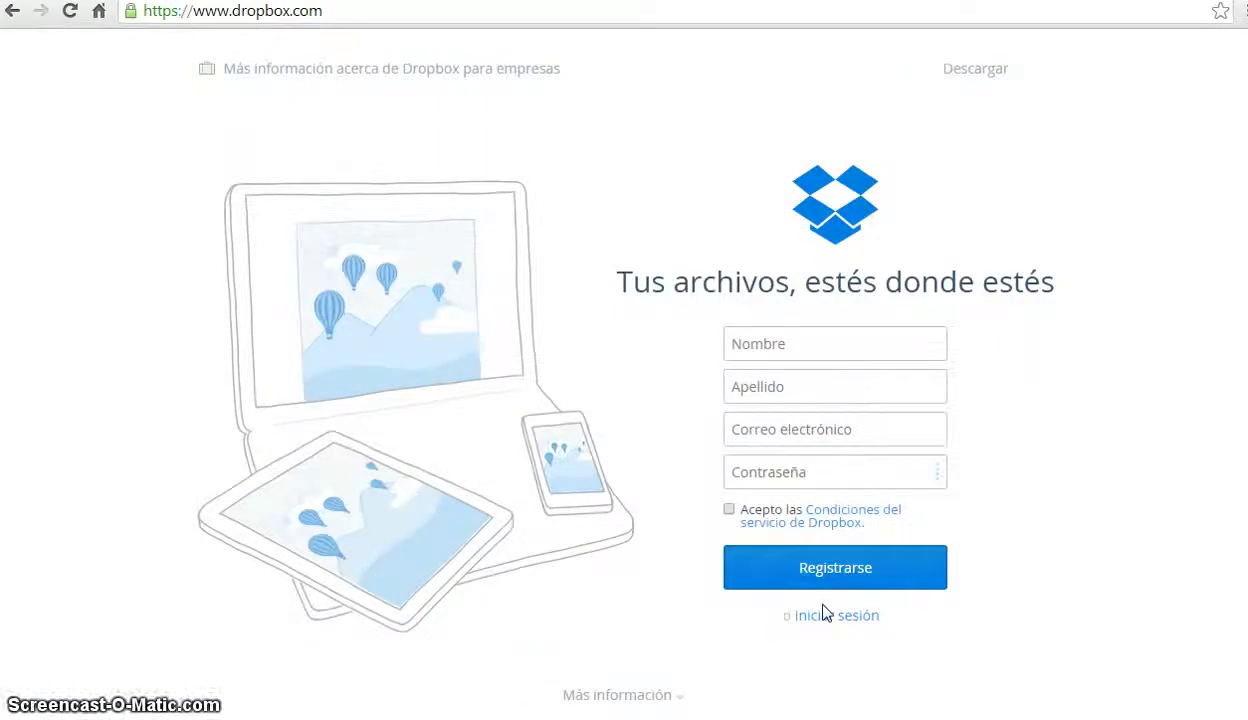
{"action": "left_click", "coordinate": [958, 78]}
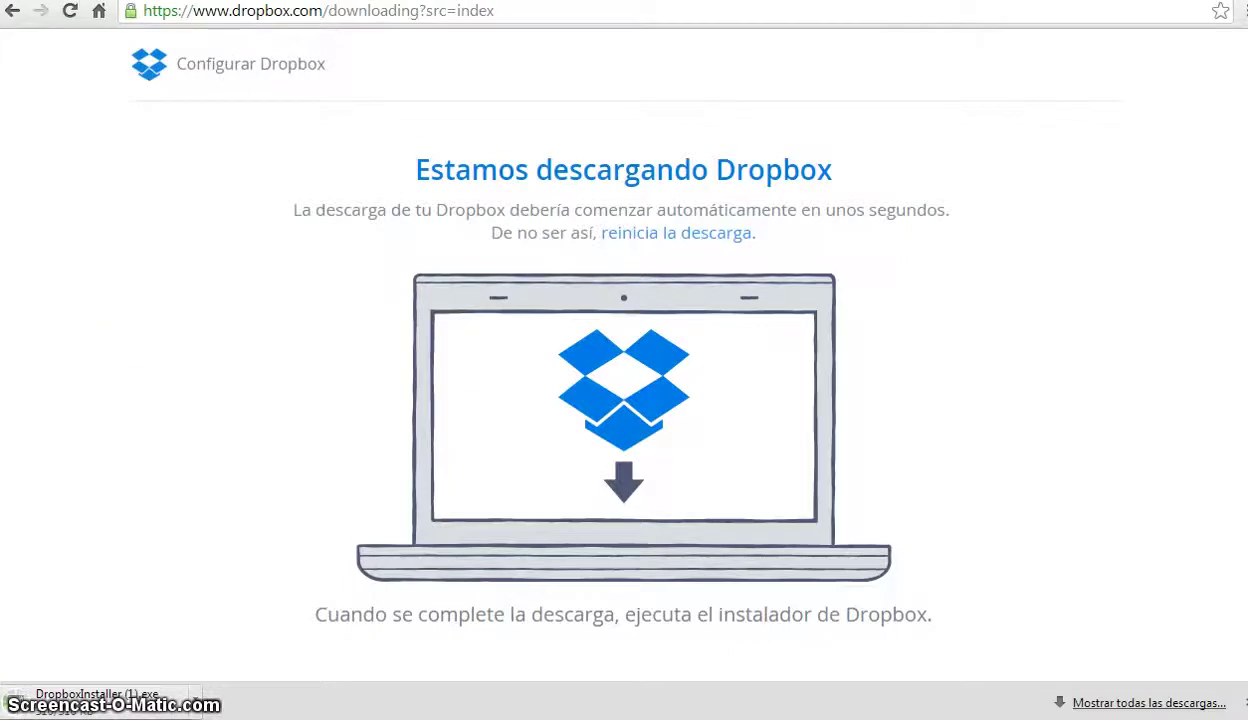
{"action": "left_click", "coordinate": [160, 78]}
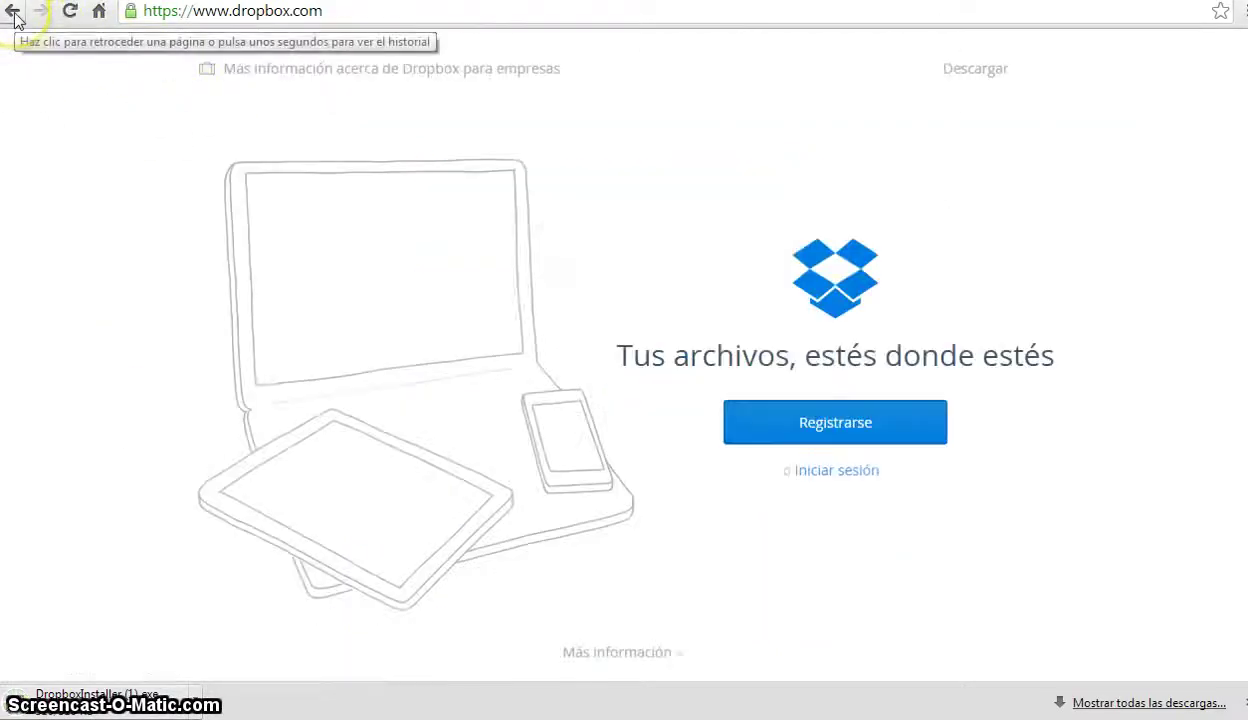
- Log in on the Dropbox sign-in page with the account's e-mail address and password
{"action": "left_click", "coordinate": [824, 470]}
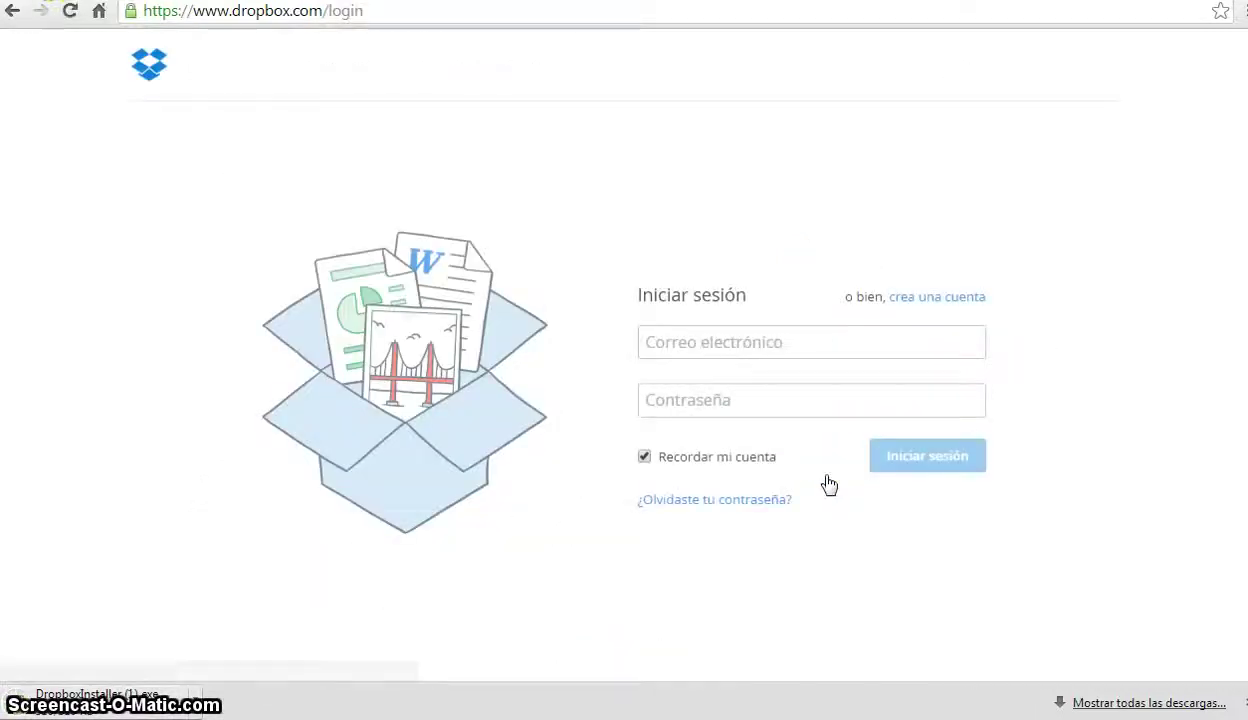
{"action": "left_click", "coordinate": [741, 343]}
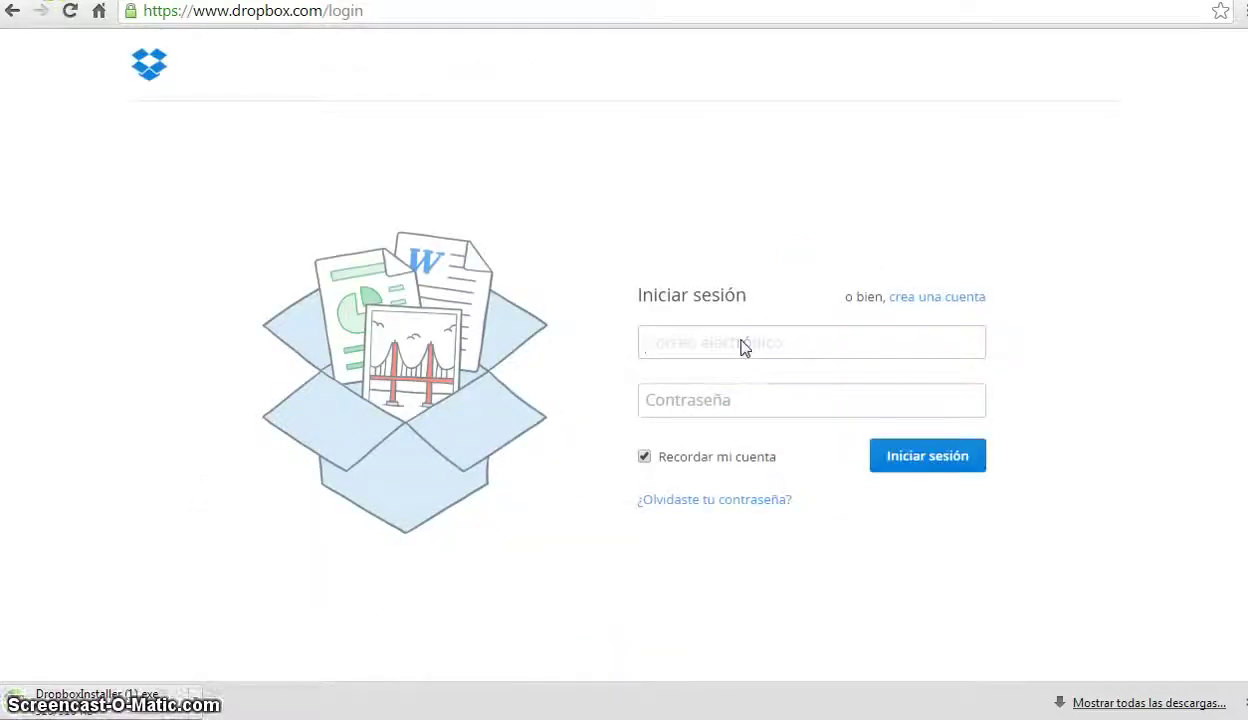
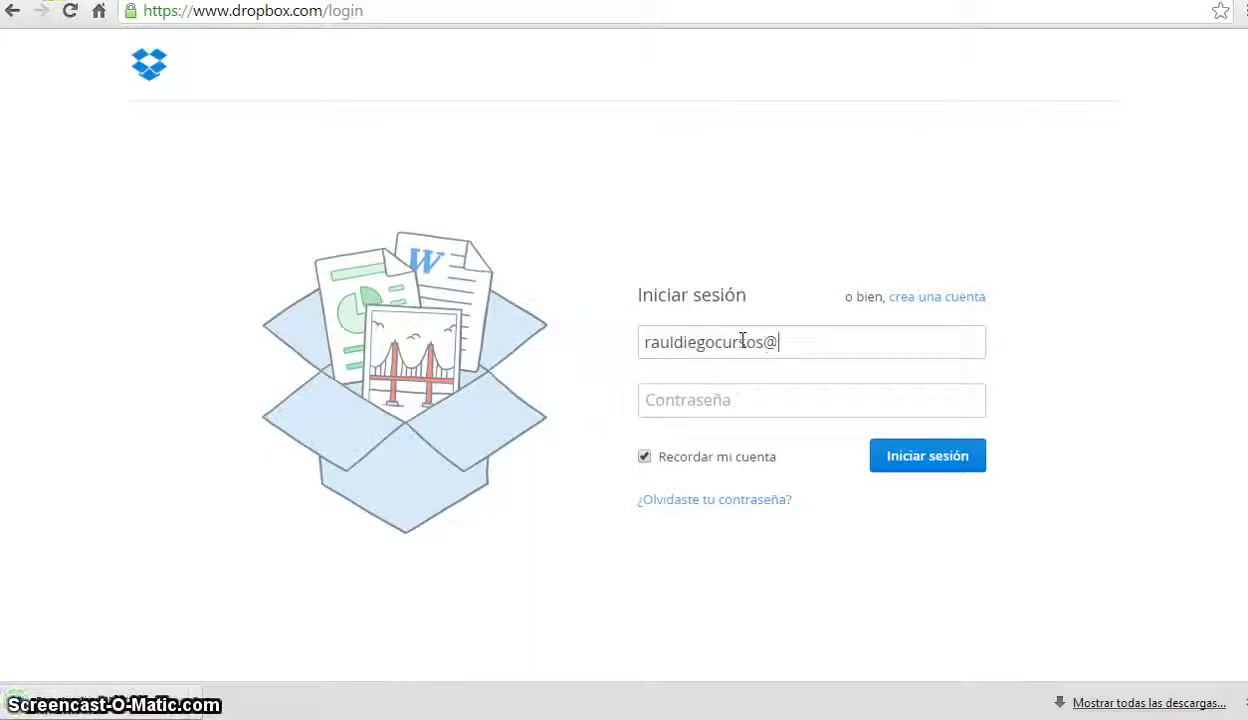
{"action": "left_click", "coordinate": [743, 404]}
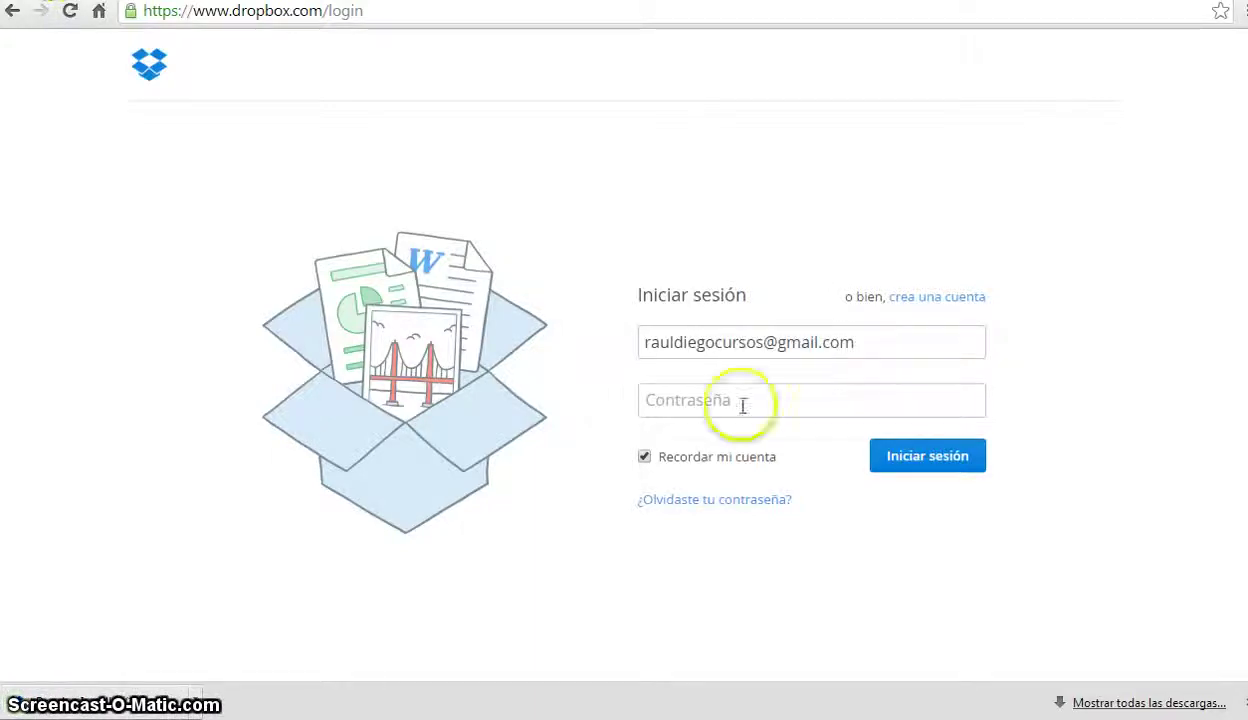
{"action": "left_click", "coordinate": [741, 400]}
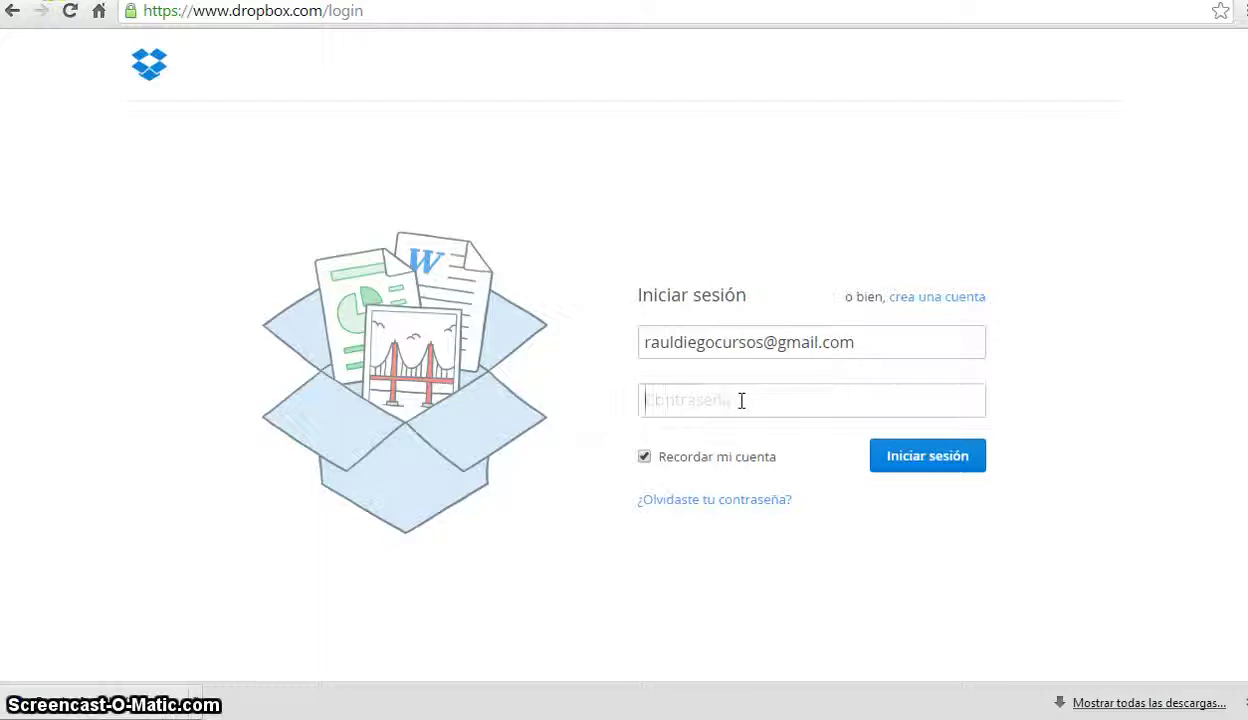
{"action": "type", "text": "••••••••"}
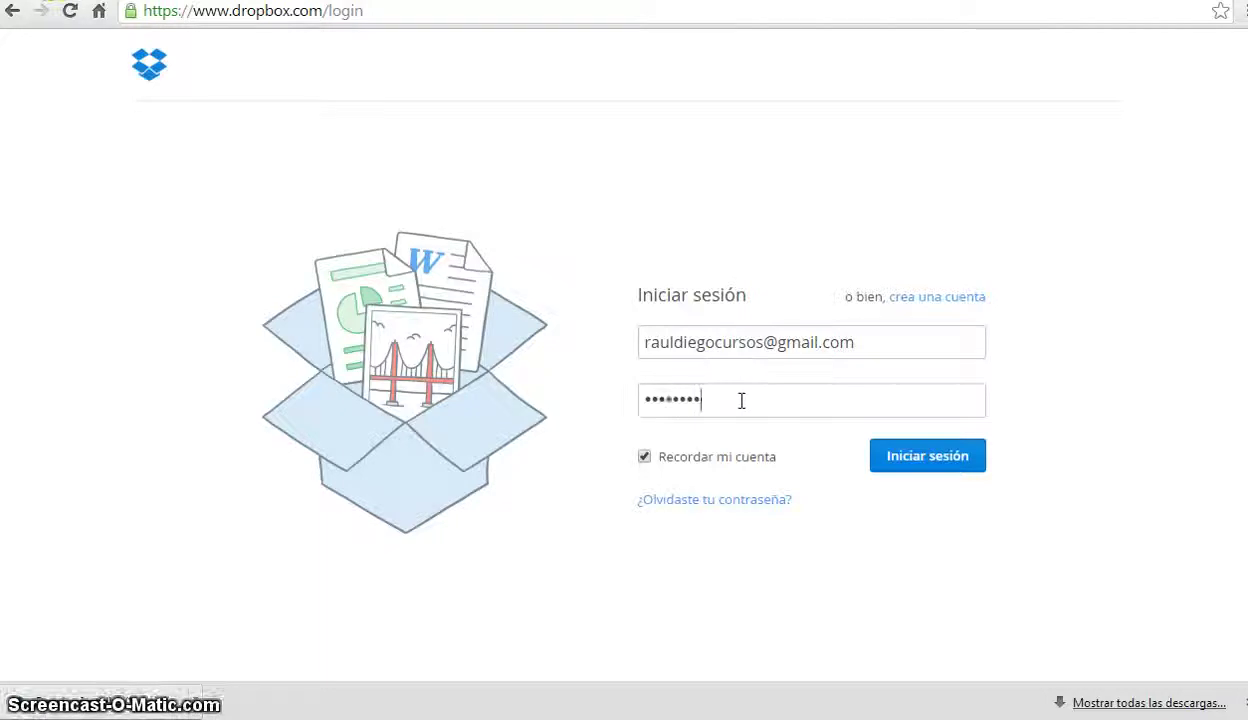
{"action": "left_click", "coordinate": [920, 458]}
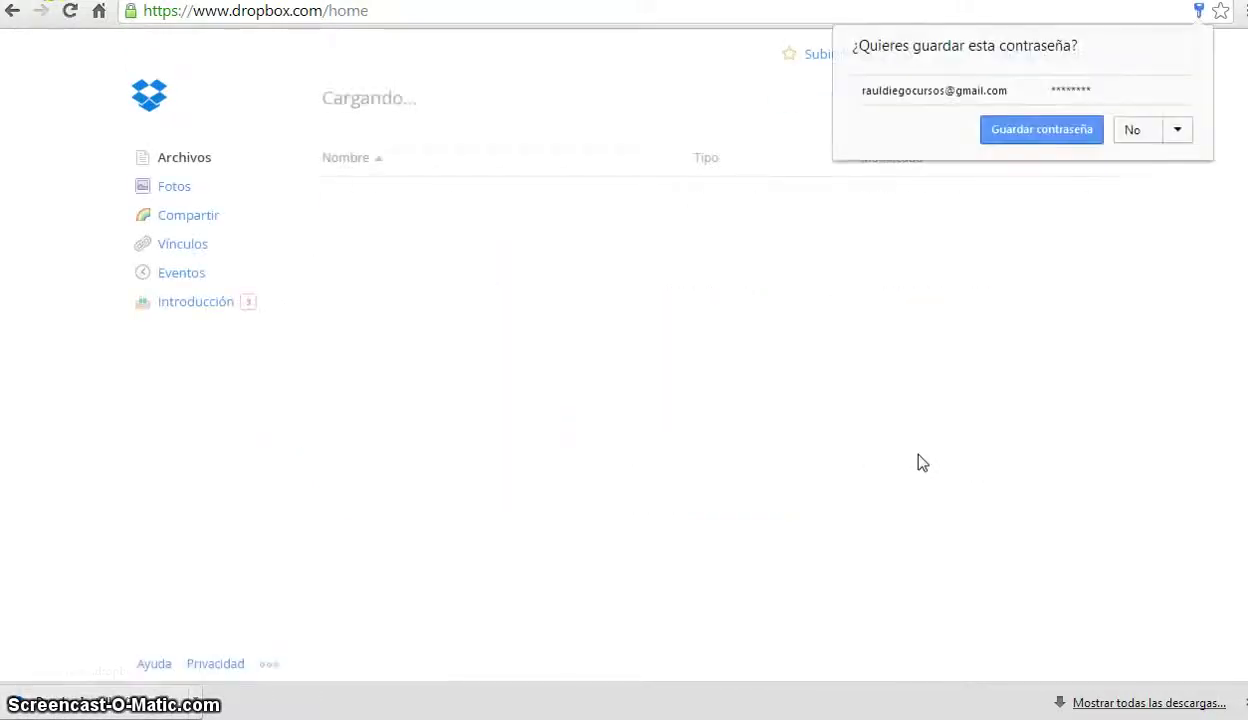
- Decline Chrome's offer to save the password and minimise the browser to the desktop
{"action": "left_click", "coordinate": [1148, 134]}
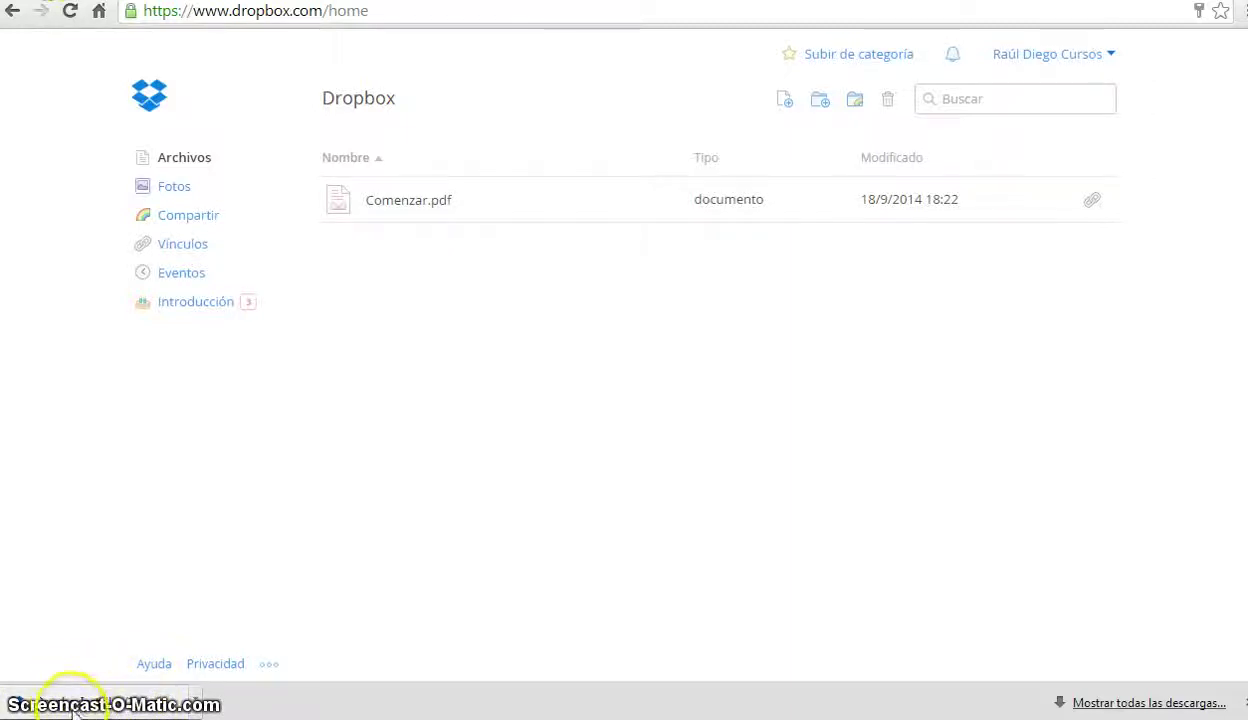
{"action": "left_click", "coordinate": [1173, 25]}
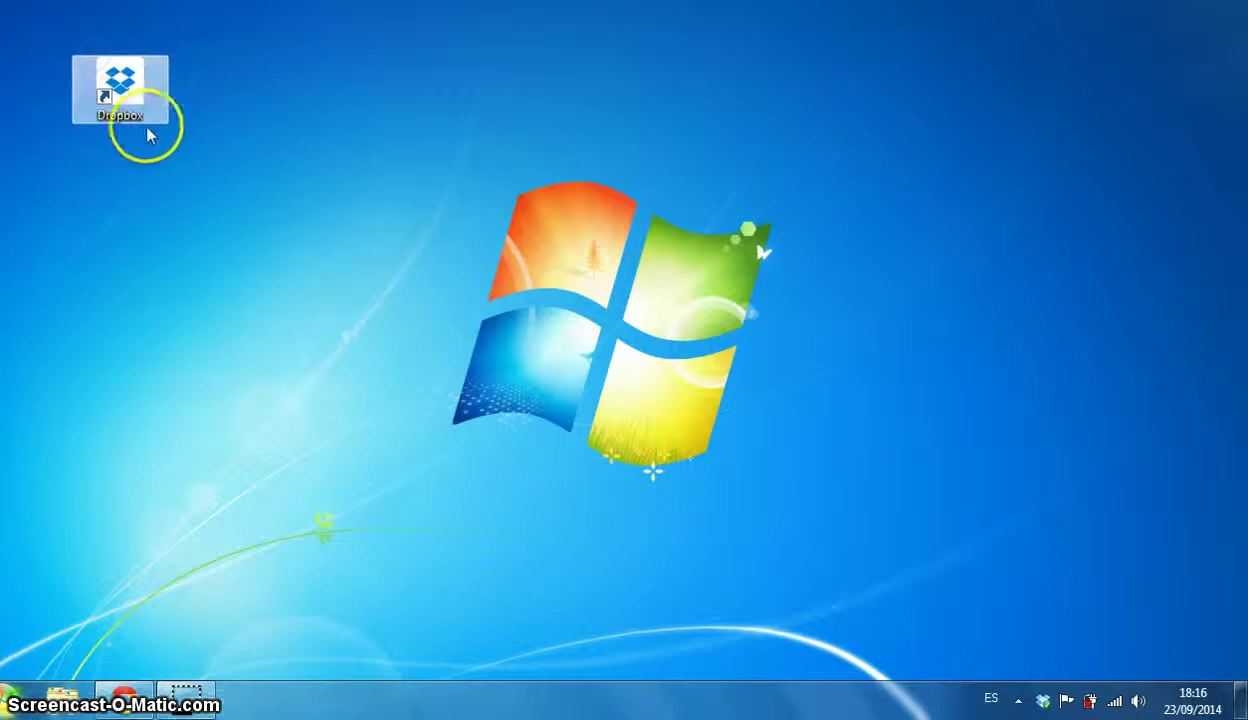
- Open the desktop Dropbox shortcut to show the local Dropbox folder containing Comenzar
{"action": "left_click", "coordinate": [122, 100]}
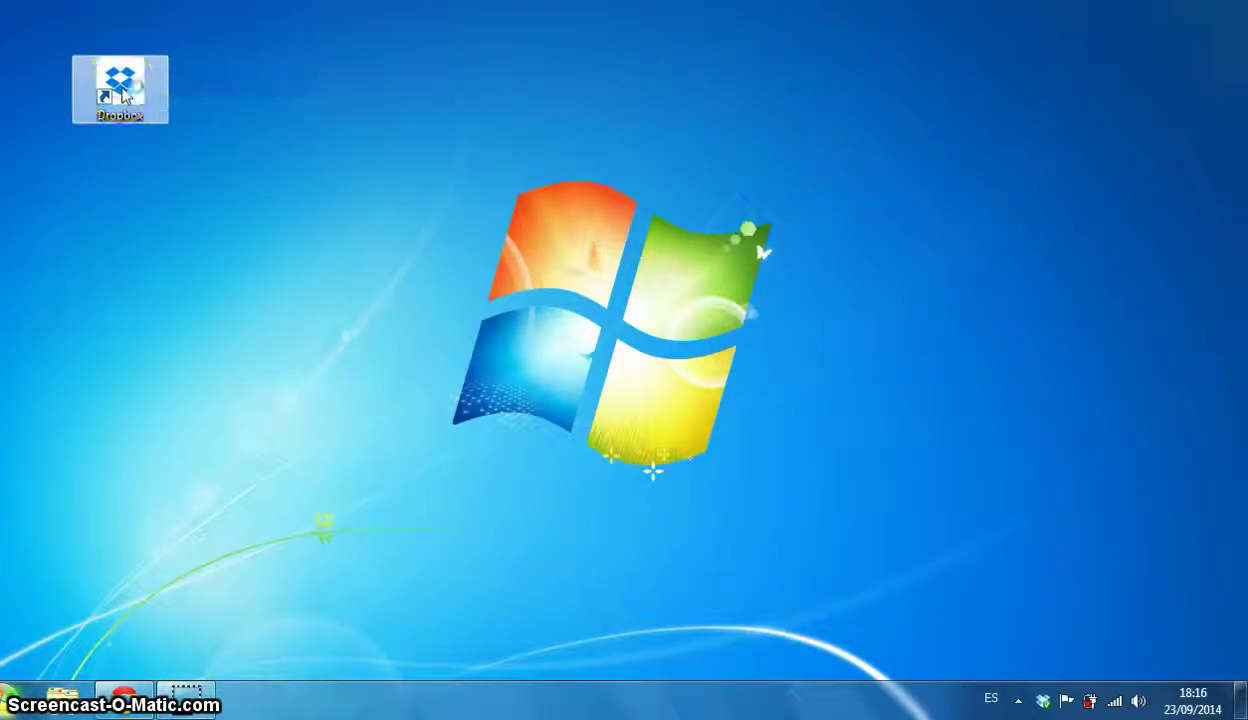
{"action": "double_click", "coordinate": [122, 95]}
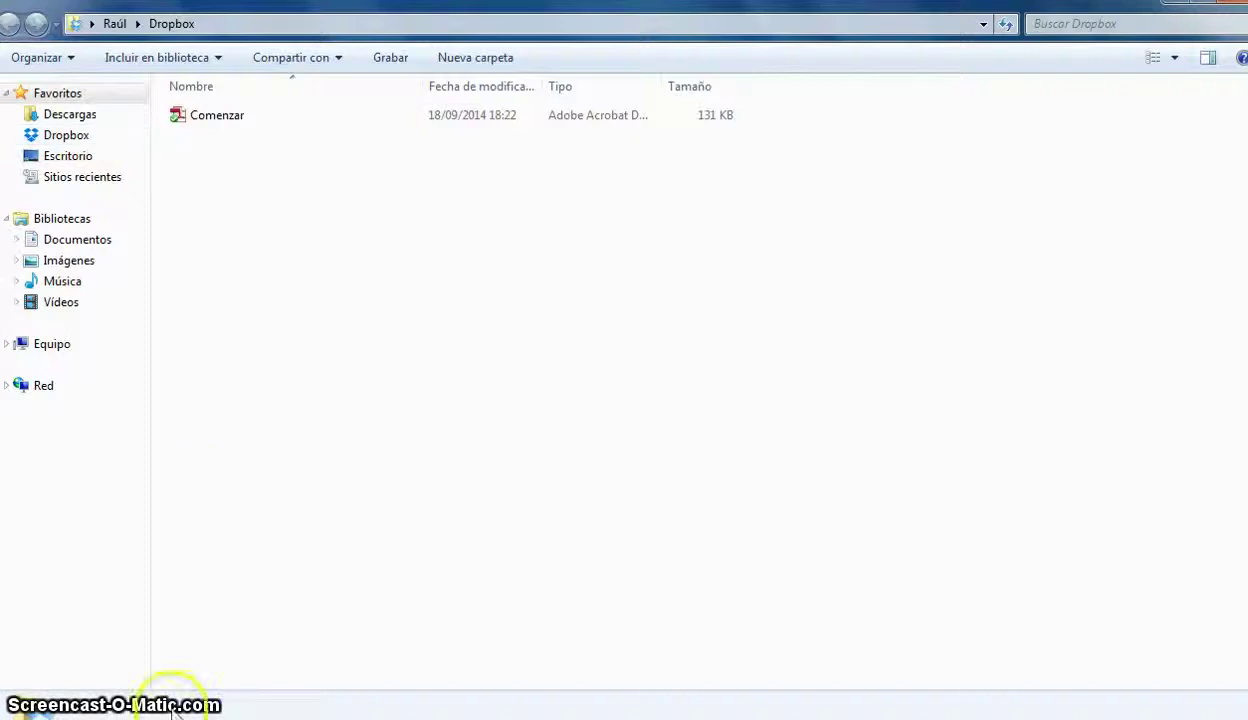
- Copy the two Word documents and BOC-EXT-42 from Descargas into the Dropbox folder
{"action": "mouse_move", "coordinate": [139, 712]}
{"action": "left_click", "coordinate": [139, 590]}
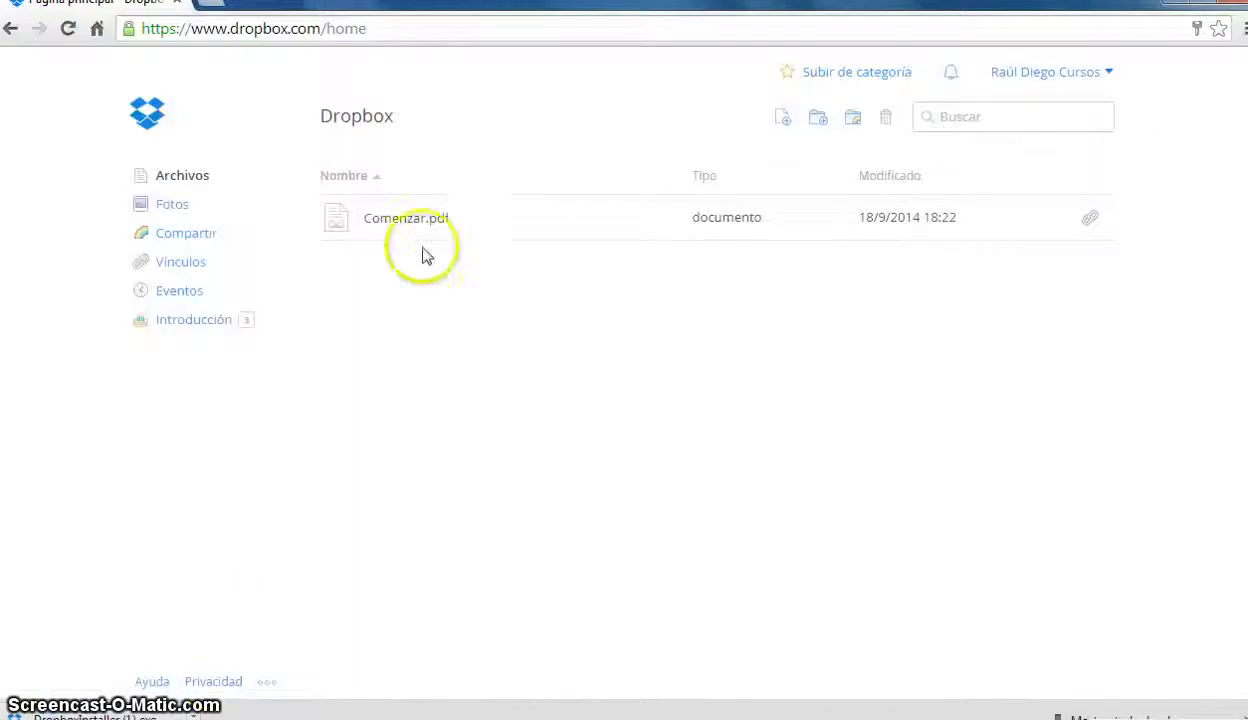
{"action": "left_click", "coordinate": [1175, 12]}
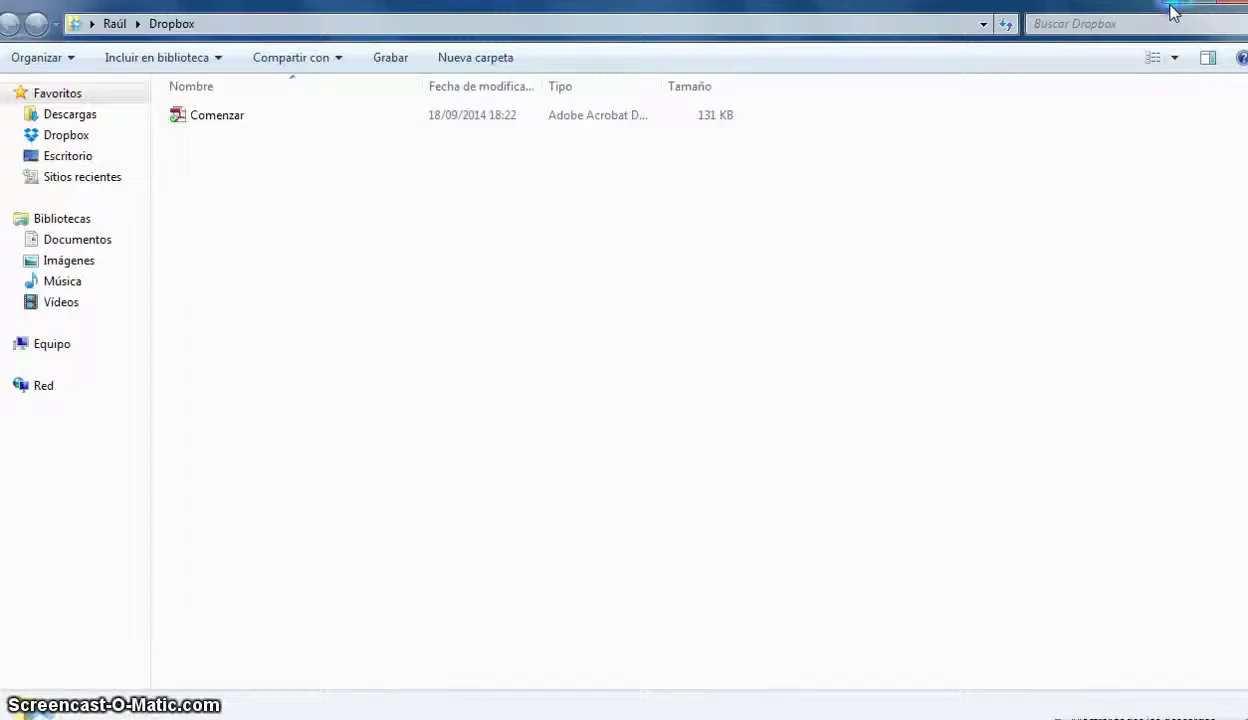
{"action": "left_click", "coordinate": [88, 117]}
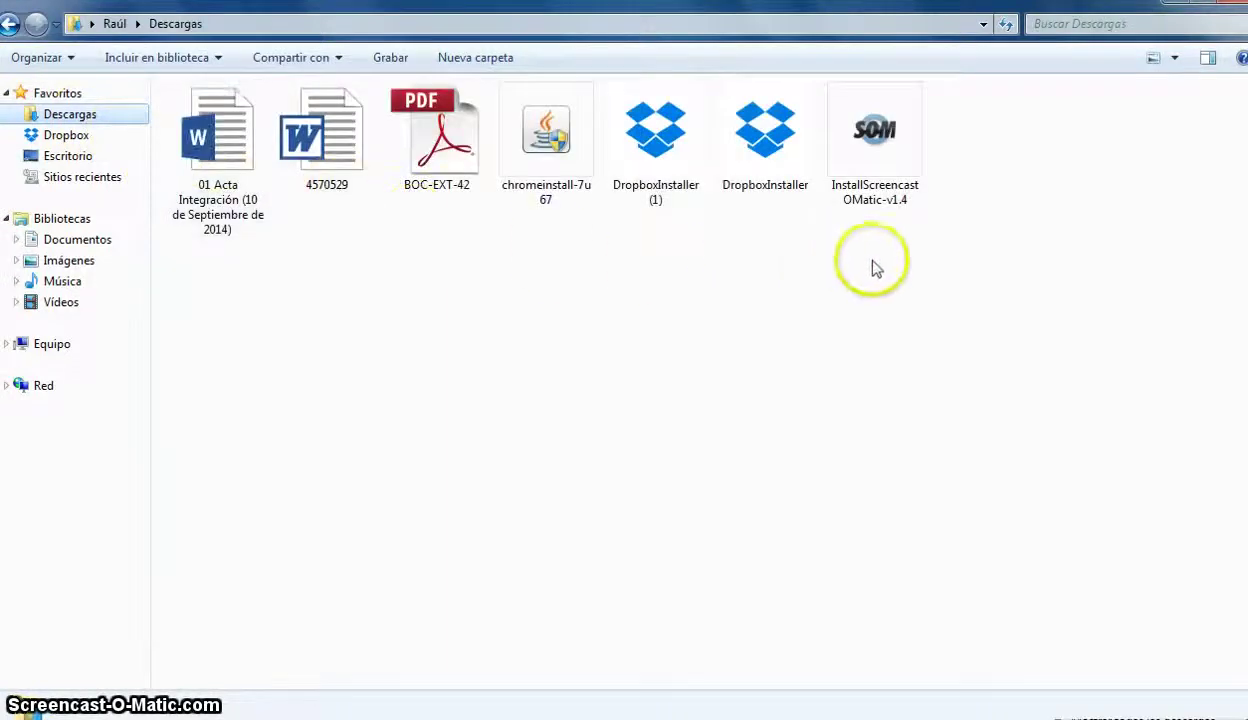
{"action": "left_click_drag", "start_coordinate": [348, 251], "coordinate": [220, 148]}
{"action": "left_click_drag", "start_coordinate": [451, 237], "coordinate": [72, 146]}
- Display the Dropbox folder as Iconos medianos and check the synced files on dropbox.com
{"action": "left_click", "coordinate": [72, 146]}
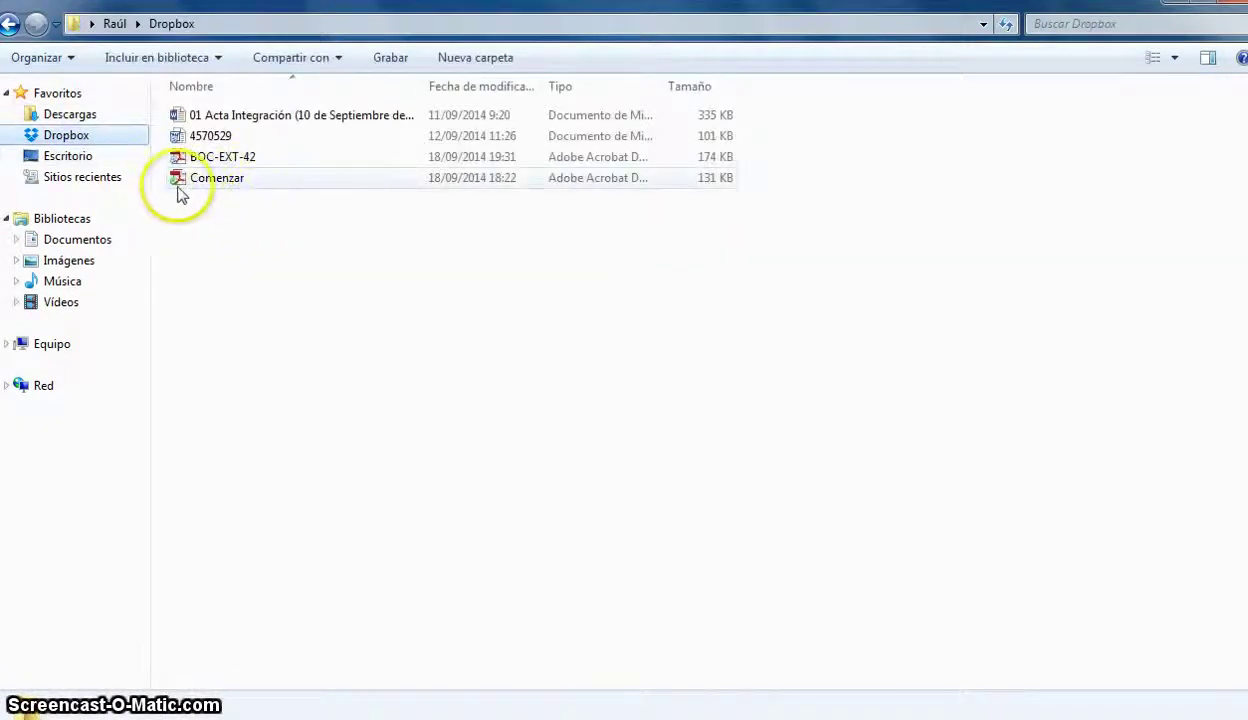
{"action": "left_click", "coordinate": [1176, 60]}
{"action": "left_click", "coordinate": [1120, 77]}
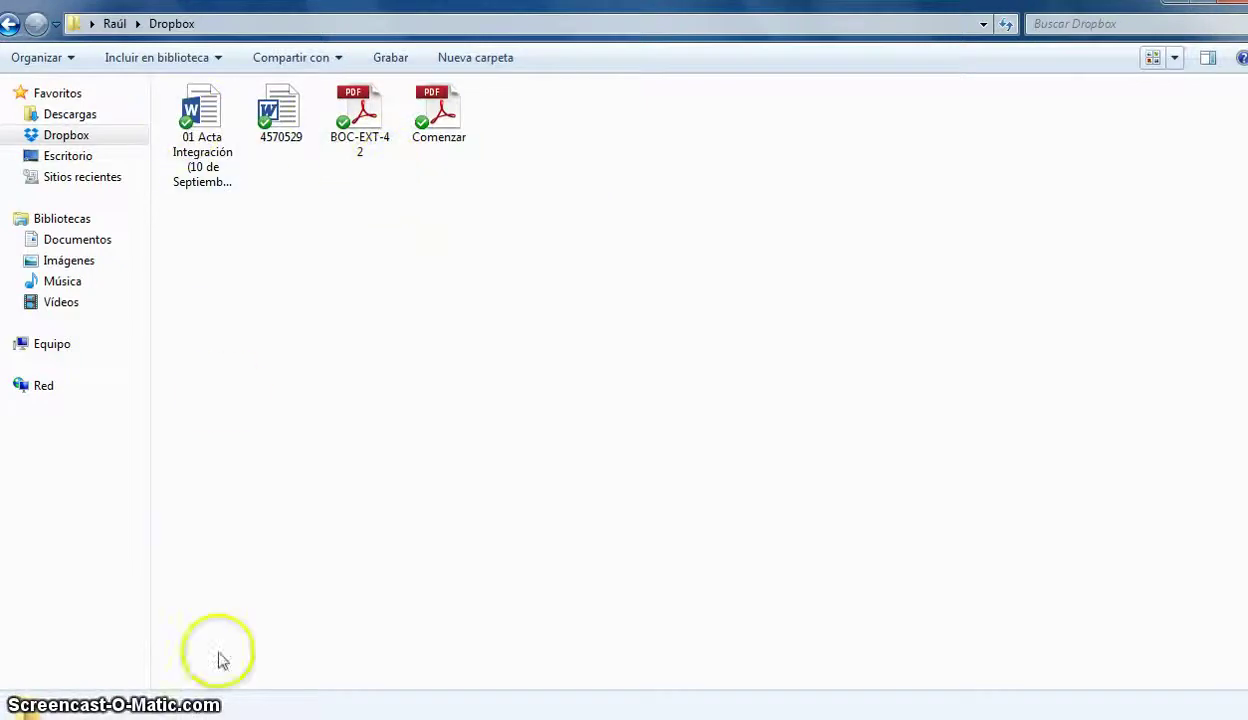
{"action": "left_click", "coordinate": [245, 716]}
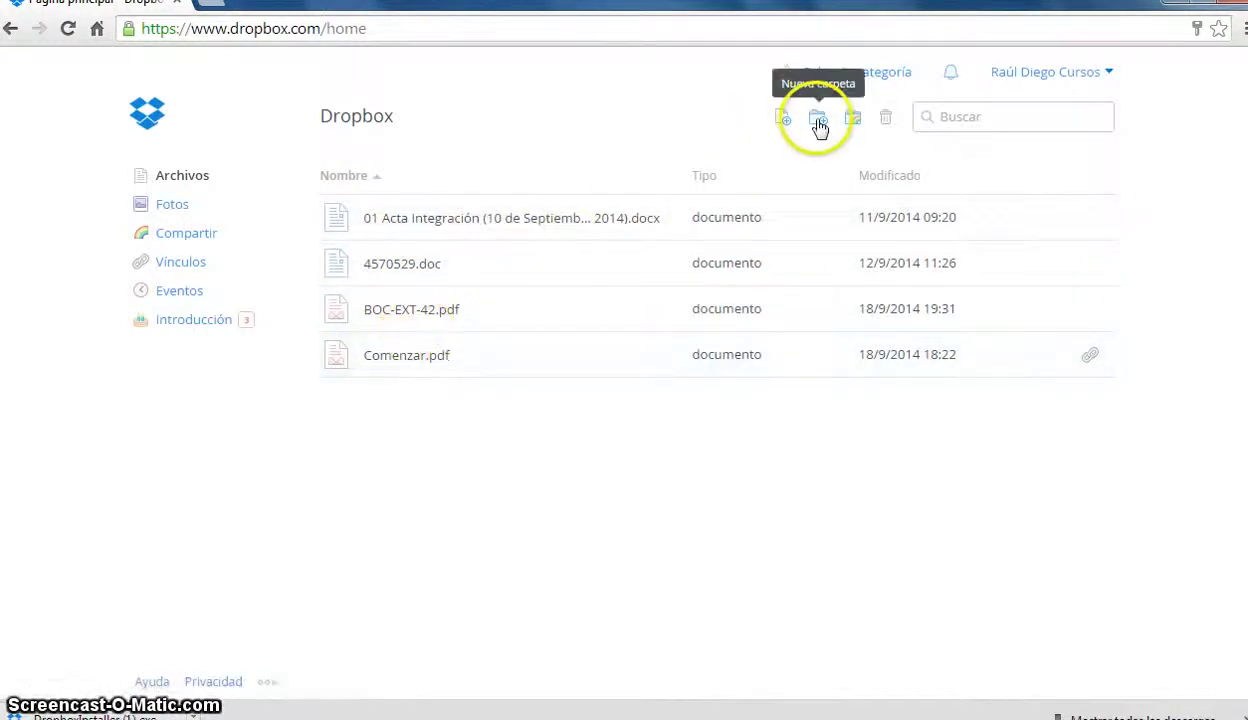
- Create a Guardar folder on dropbox.com and drag the files, including 4570529.doc, into it
{"action": "left_click", "coordinate": [817, 119]}
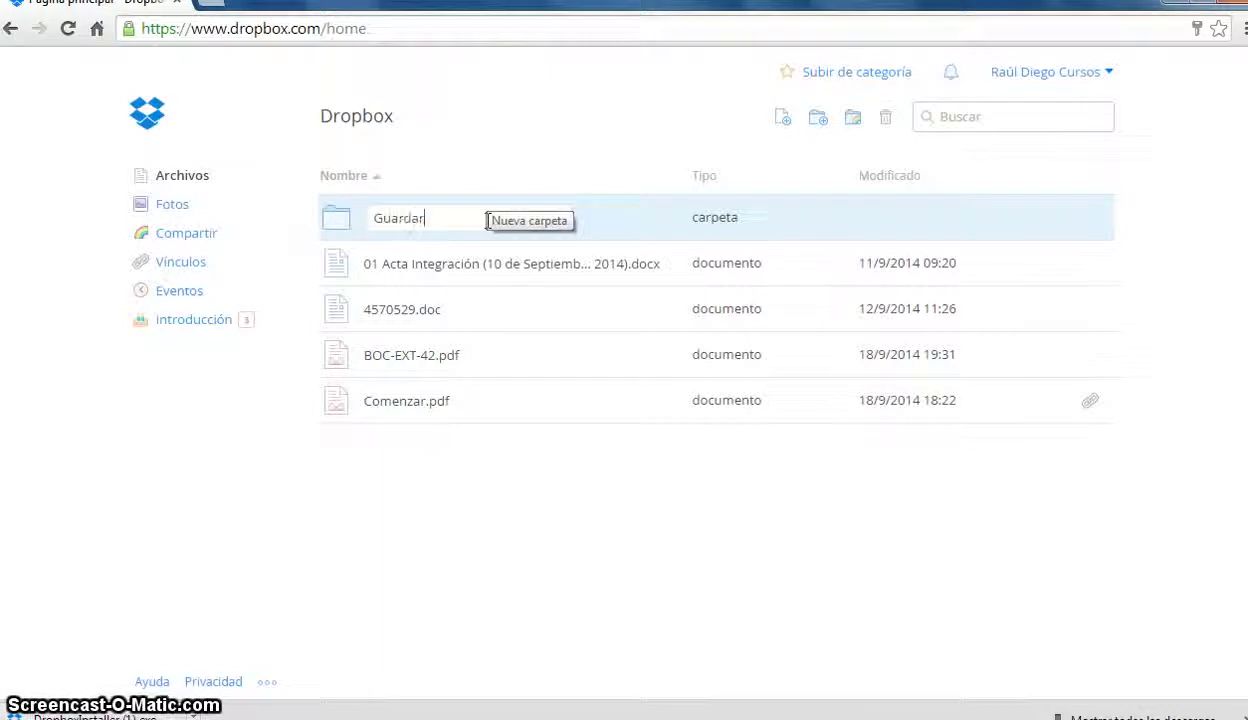
{"action": "left_click_drag", "start_coordinate": [446, 357], "coordinate": [446, 223]}
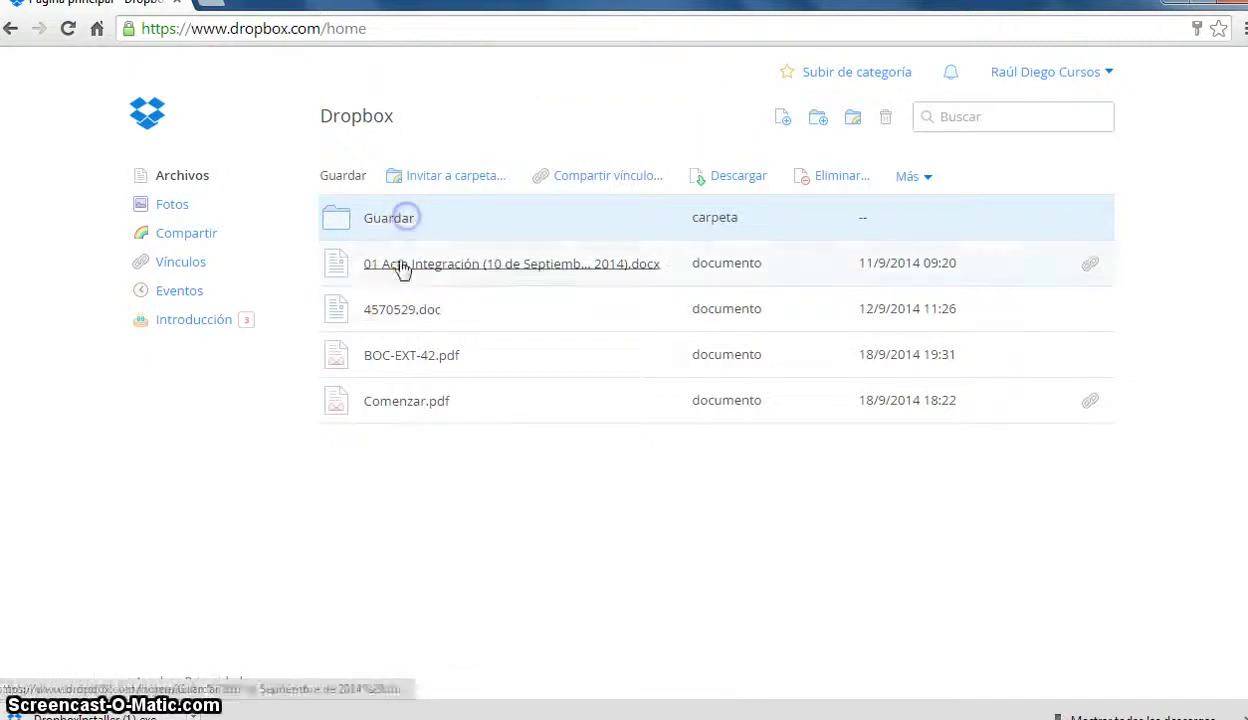
{"action": "left_click_drag", "start_coordinate": [384, 250], "coordinate": [388, 220]}
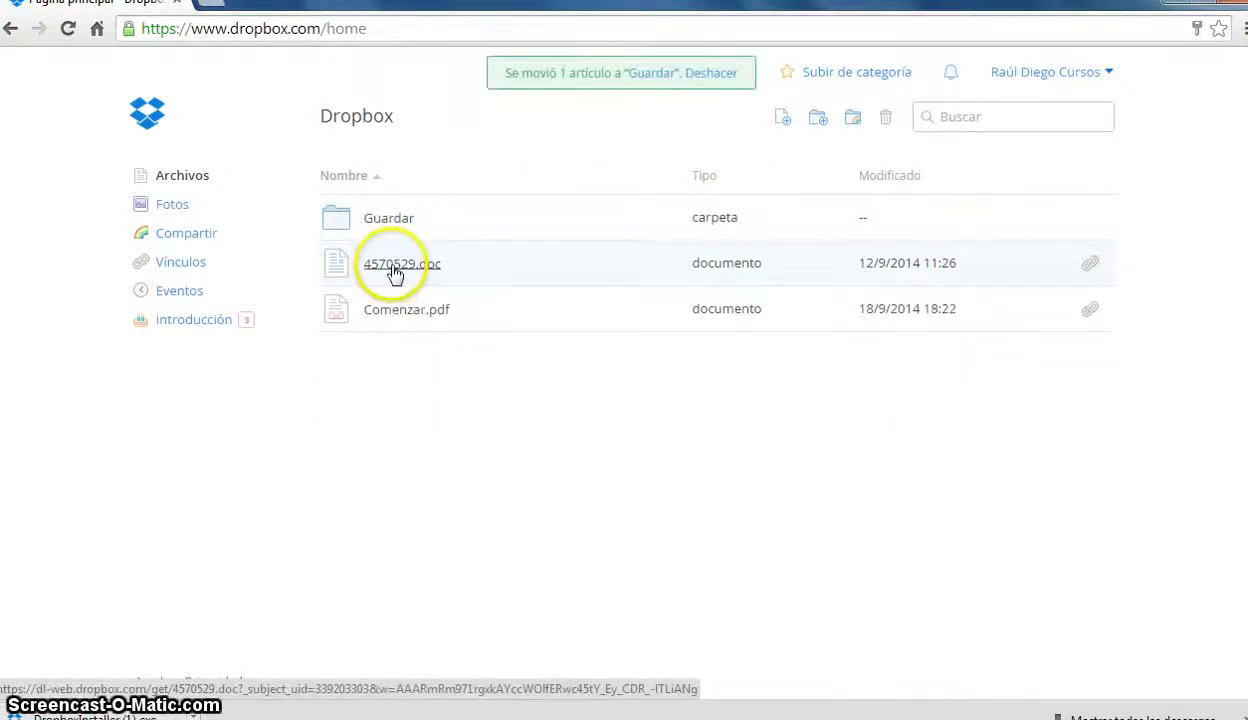
{"action": "left_click_drag", "start_coordinate": [402, 263], "coordinate": [396, 220]}
{"action": "key", "text": "alt+Tab"}
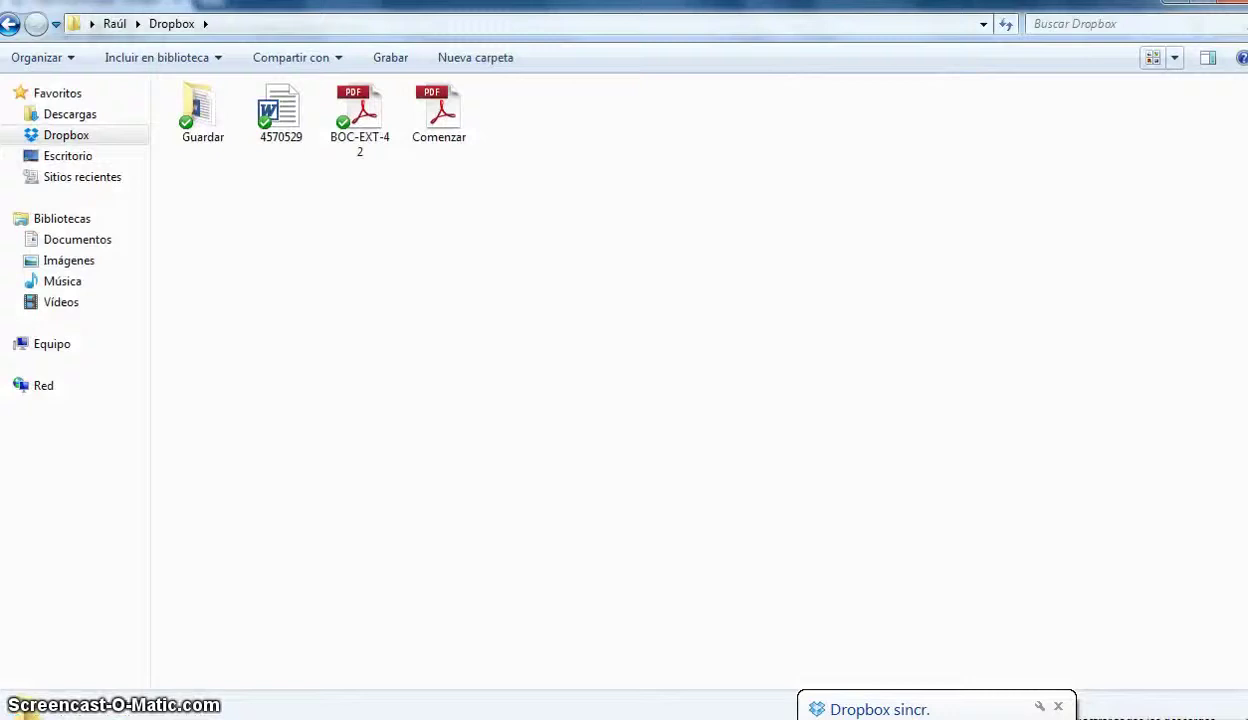
- Confirm the local Dropbox folder shows only Guardar and Comenzar, then return to dropbox.com
{"action": "left_click", "coordinate": [341, 288]}
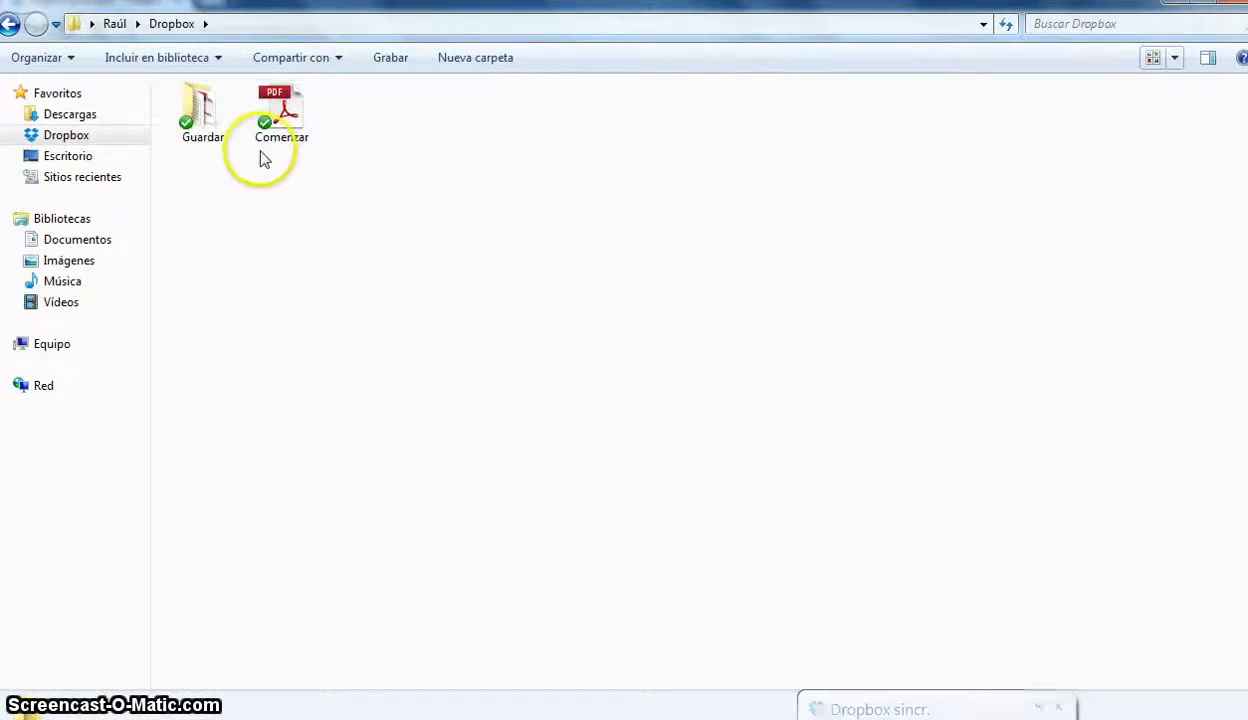
{"action": "left_click", "coordinate": [107, 695]}
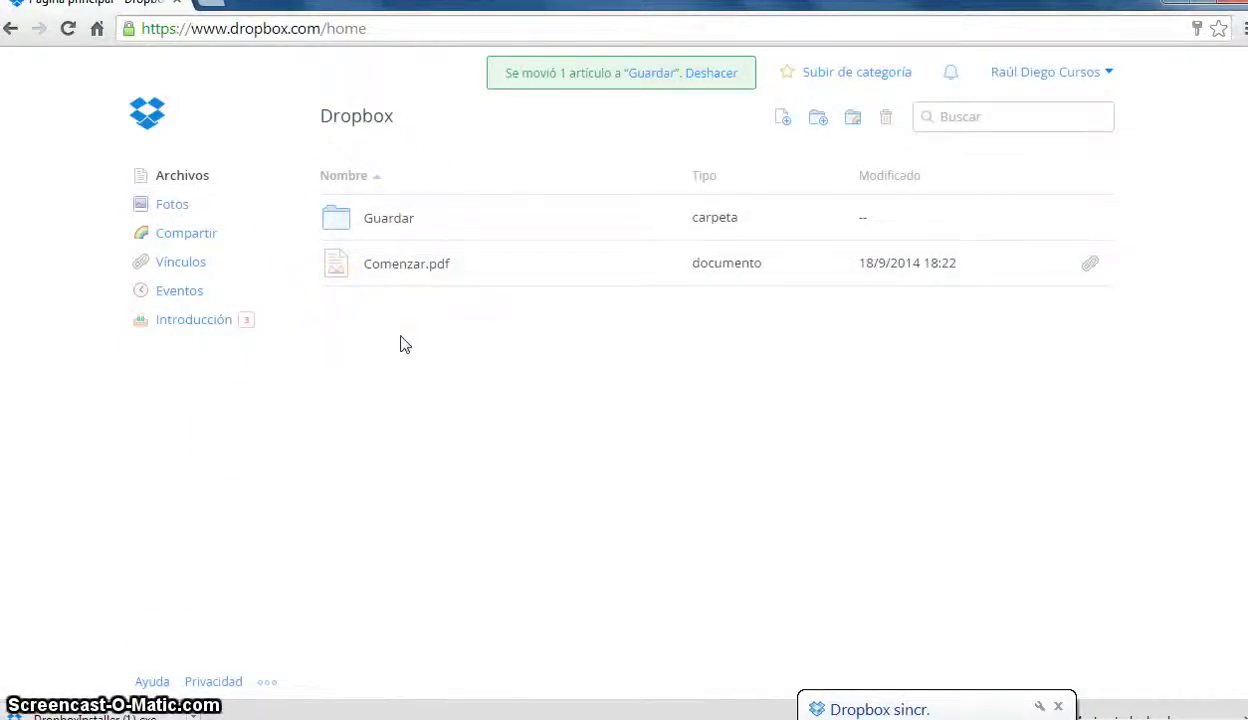
- Close the Dropbox sync notification and switch back to the local Dropbox folder window
{"action": "left_click", "coordinate": [1058, 706]}
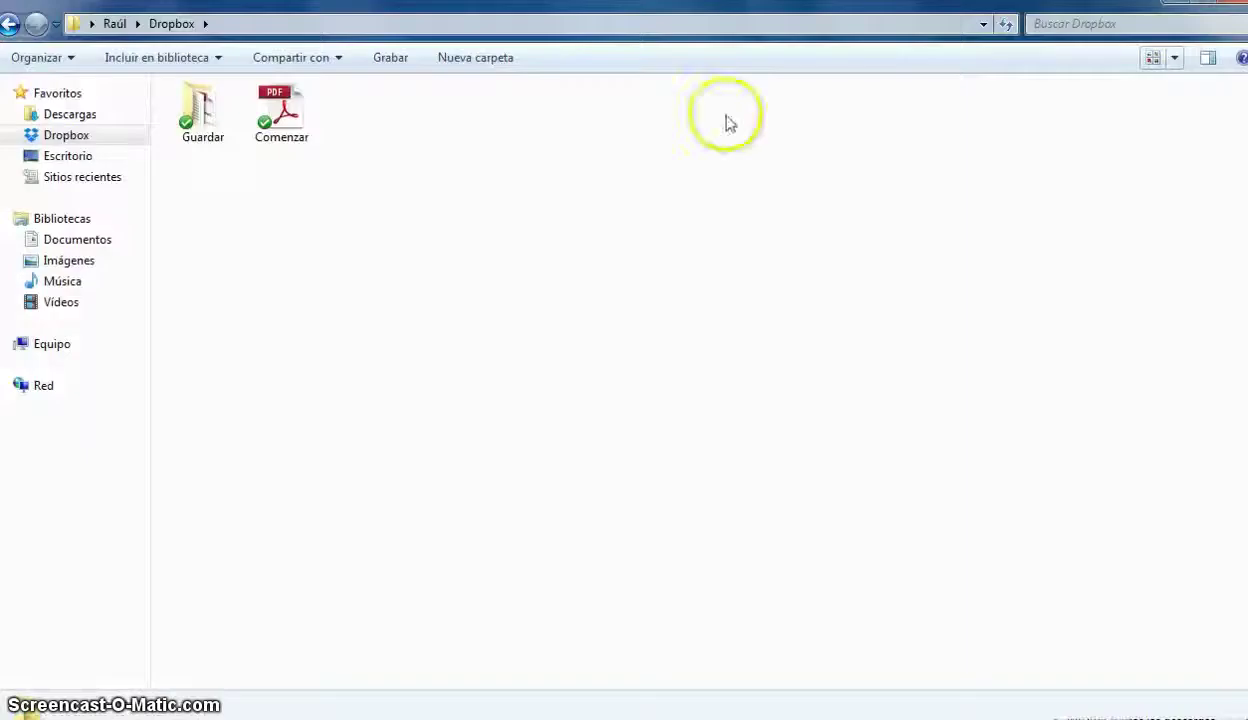
{"action": "left_click", "coordinate": [282, 113]}
- Copy a Dropbox link to Comenzar, then choose Compartir esta carpeta for the Guardar folder
{"action": "right_click", "coordinate": [283, 117]}
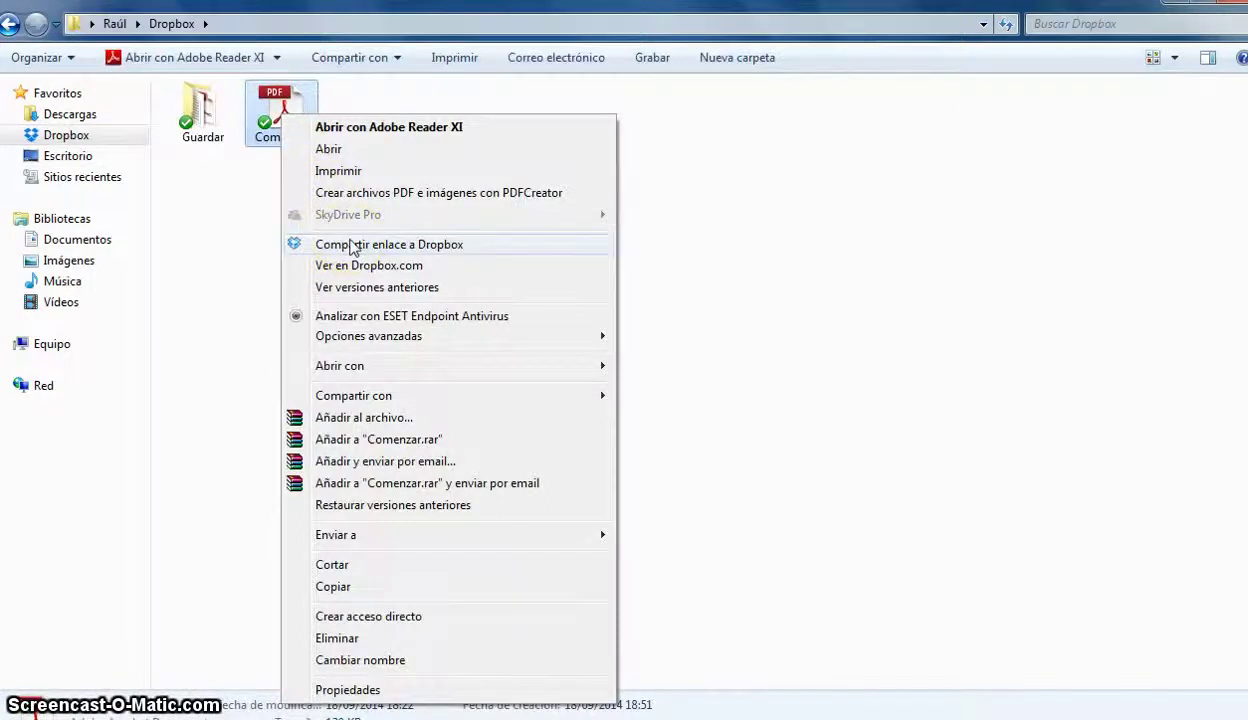
{"action": "left_click", "coordinate": [352, 246]}
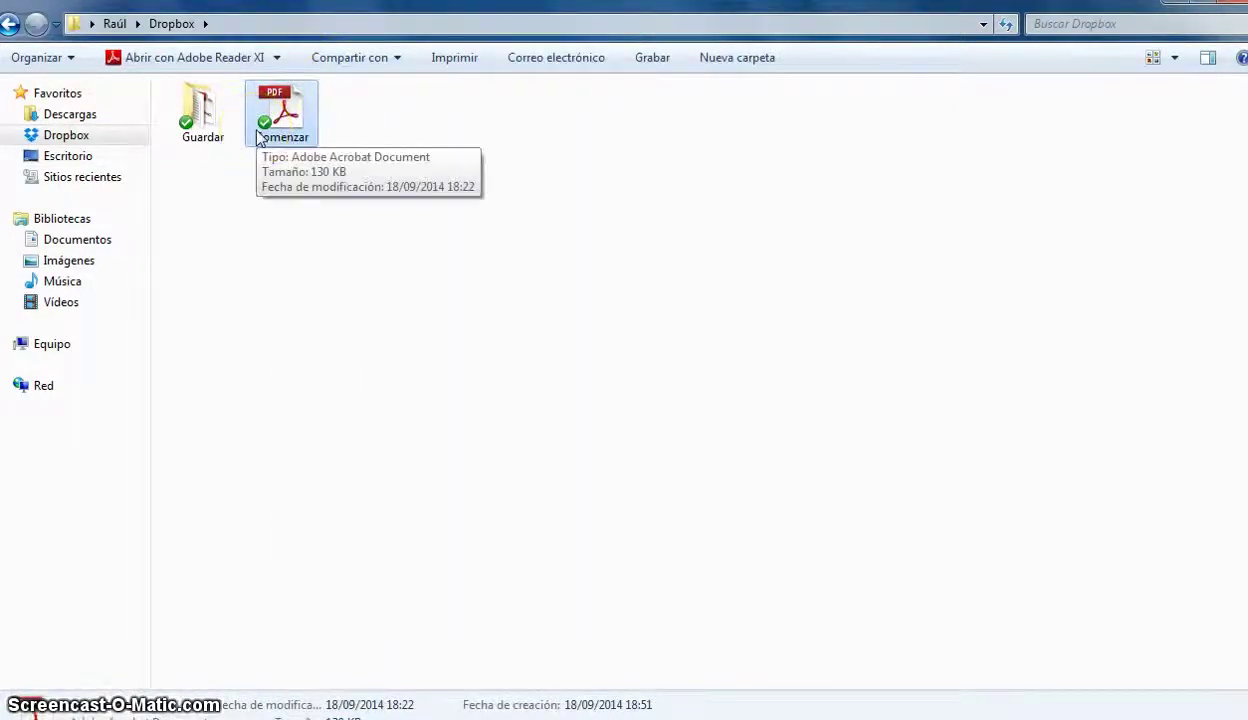
{"action": "left_click", "coordinate": [200, 117]}
{"action": "right_click", "coordinate": [201, 118]}
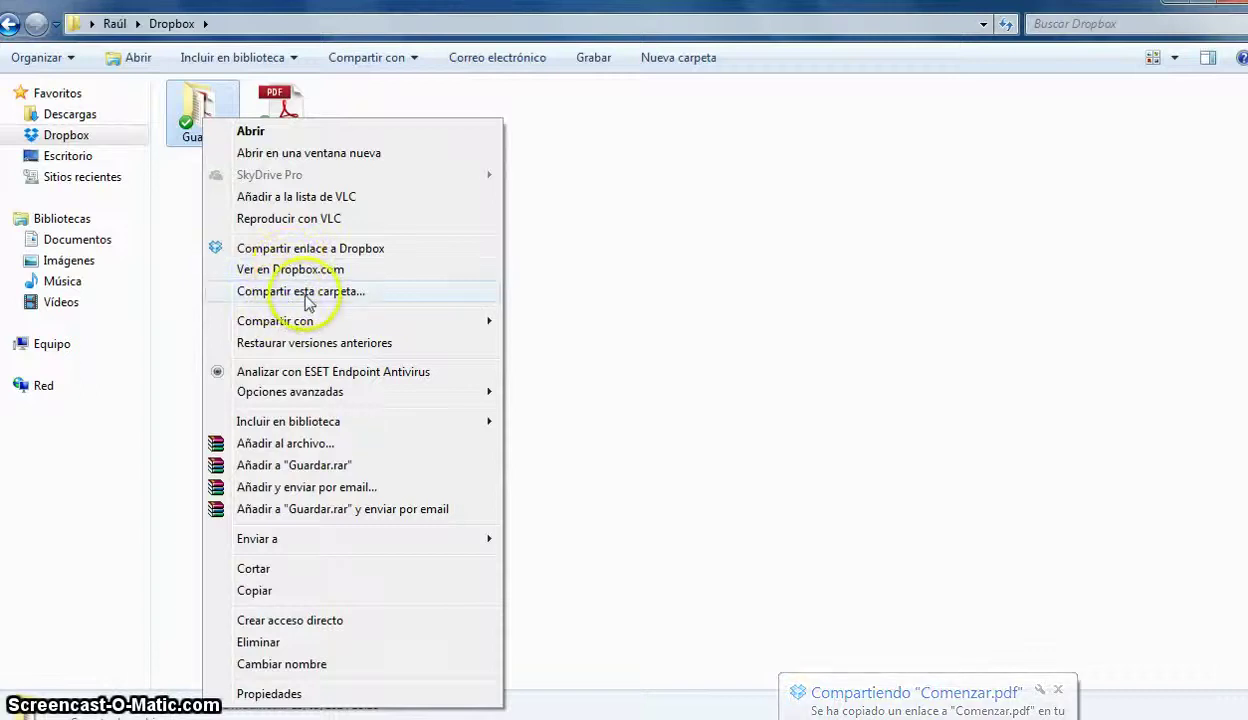
{"action": "left_click", "coordinate": [300, 291]}
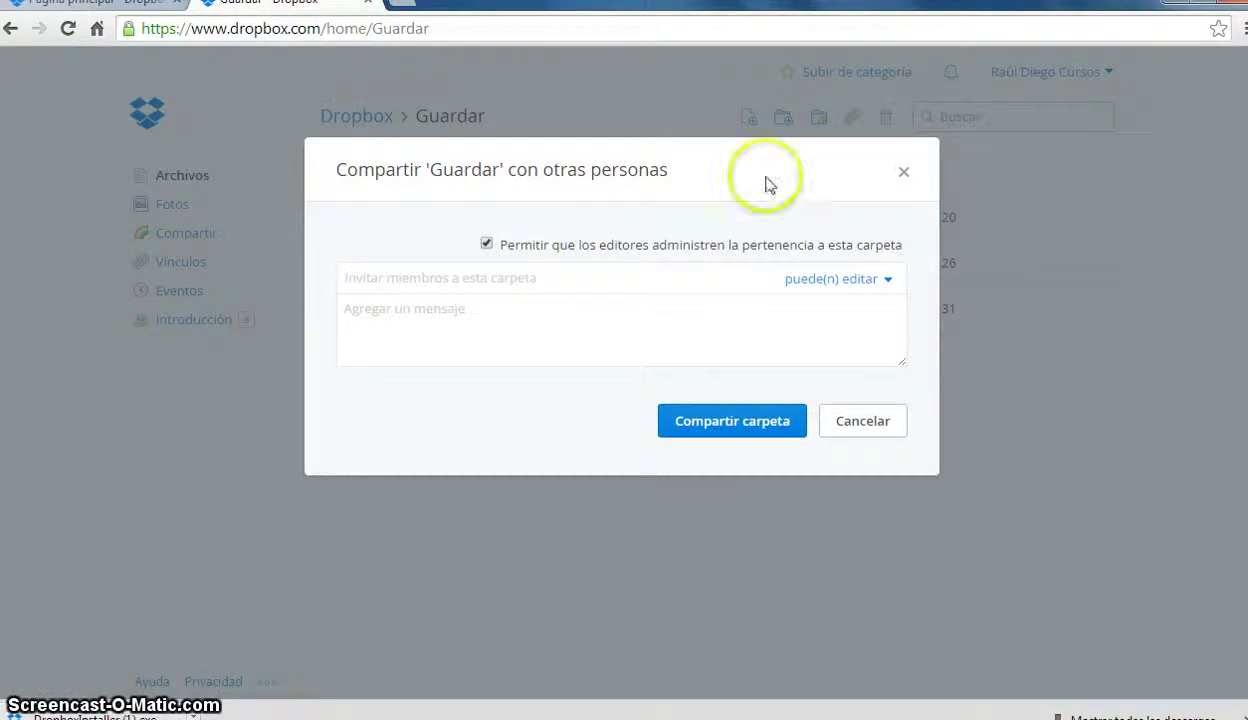
- Close the Guardar share dialog, browse Fotos and back to Archivos, then preview Comenzar.pdf
{"action": "left_click", "coordinate": [903, 172]}
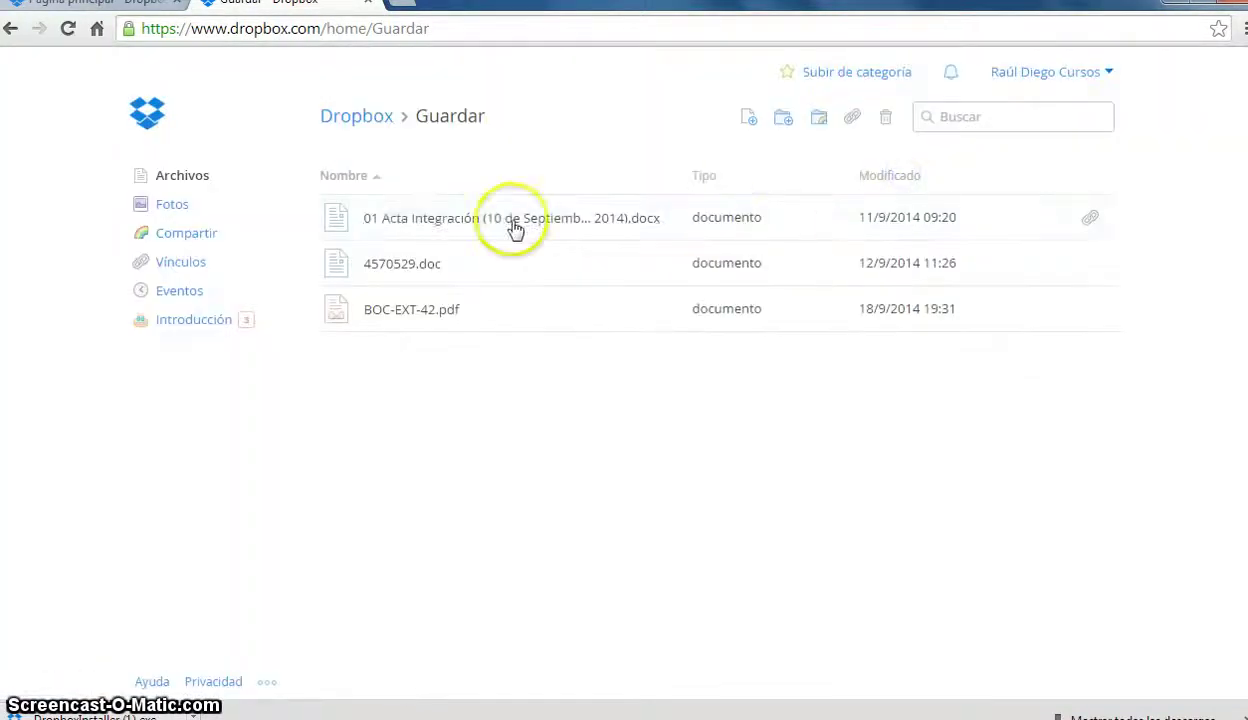
{"action": "left_click", "coordinate": [371, 120]}
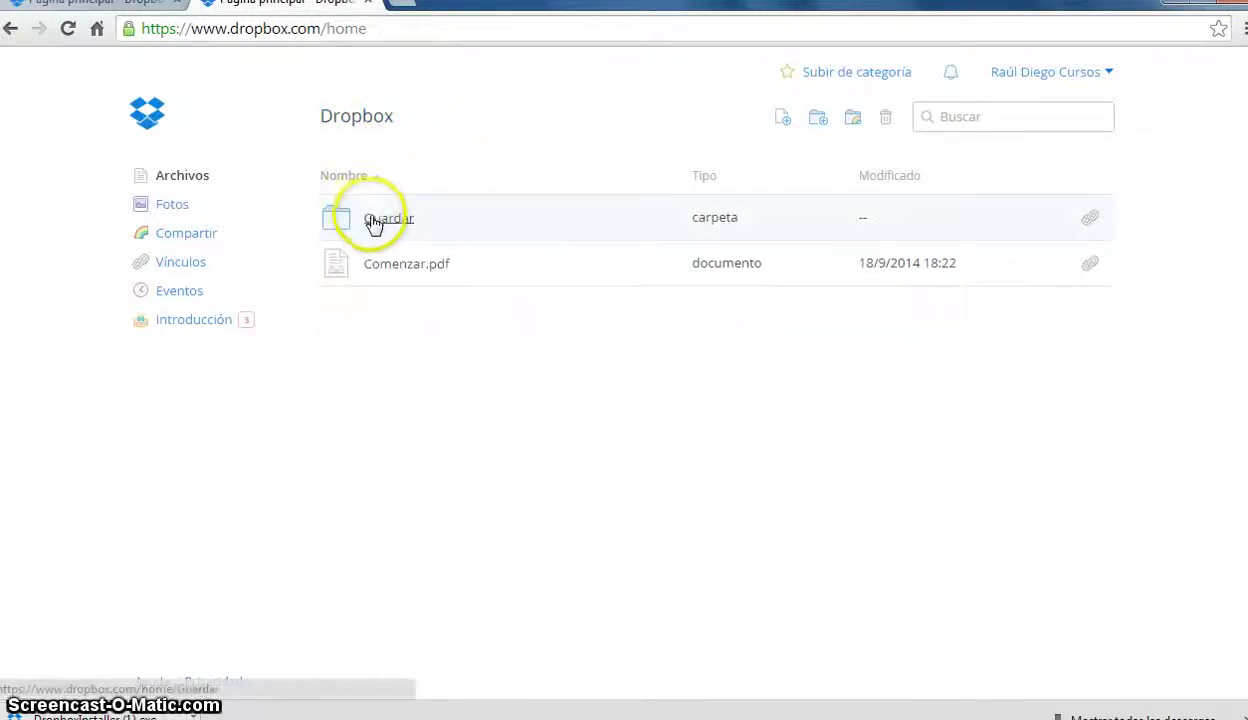
{"action": "left_click", "coordinate": [178, 208]}
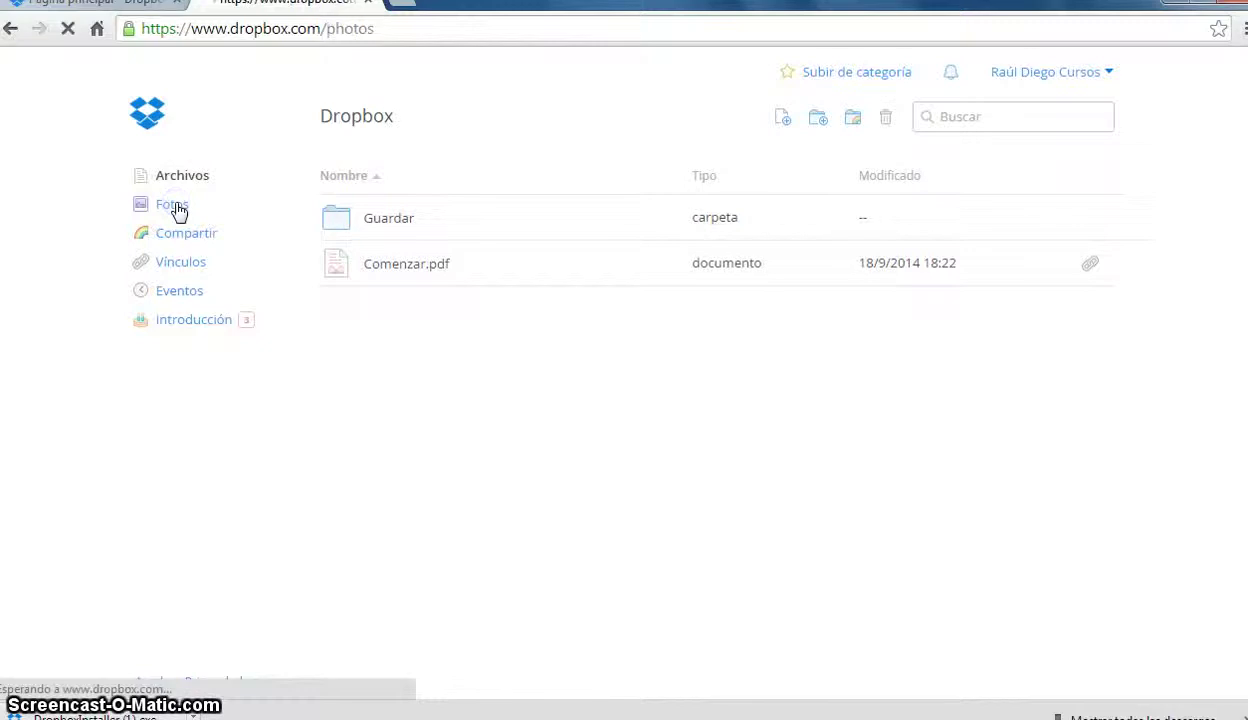
{"action": "left_click", "coordinate": [175, 184]}
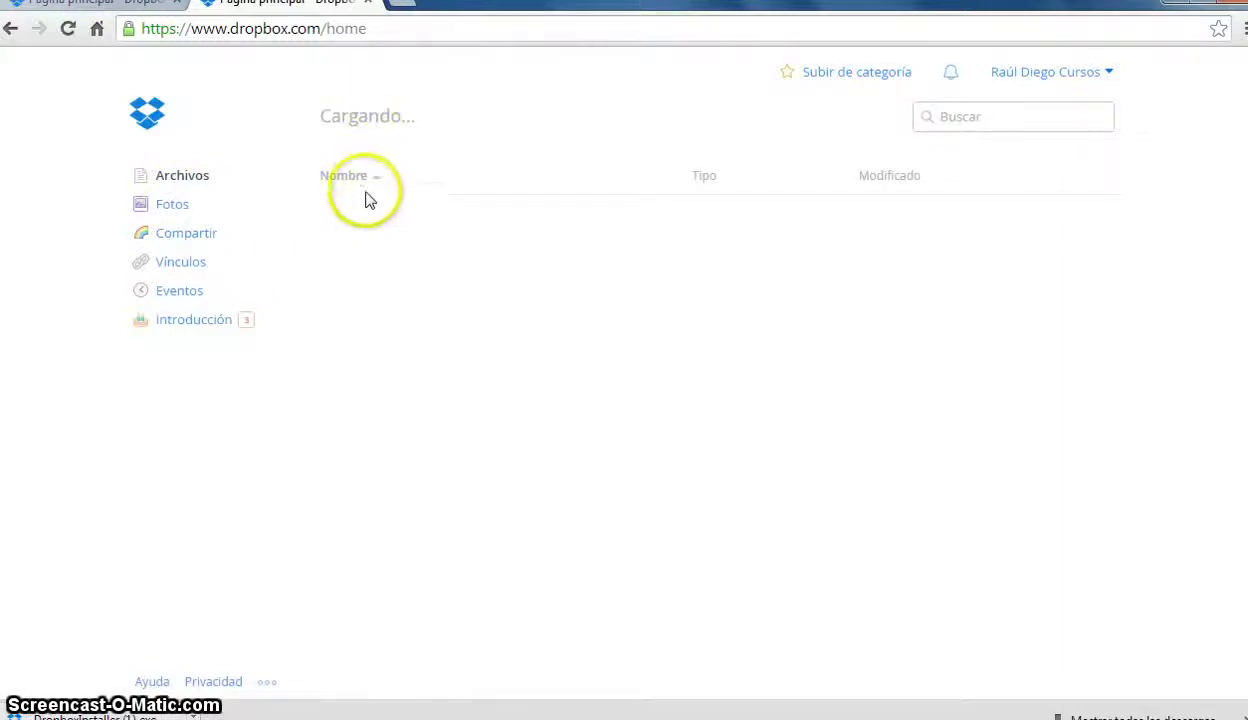
{"action": "left_click", "coordinate": [377, 265]}
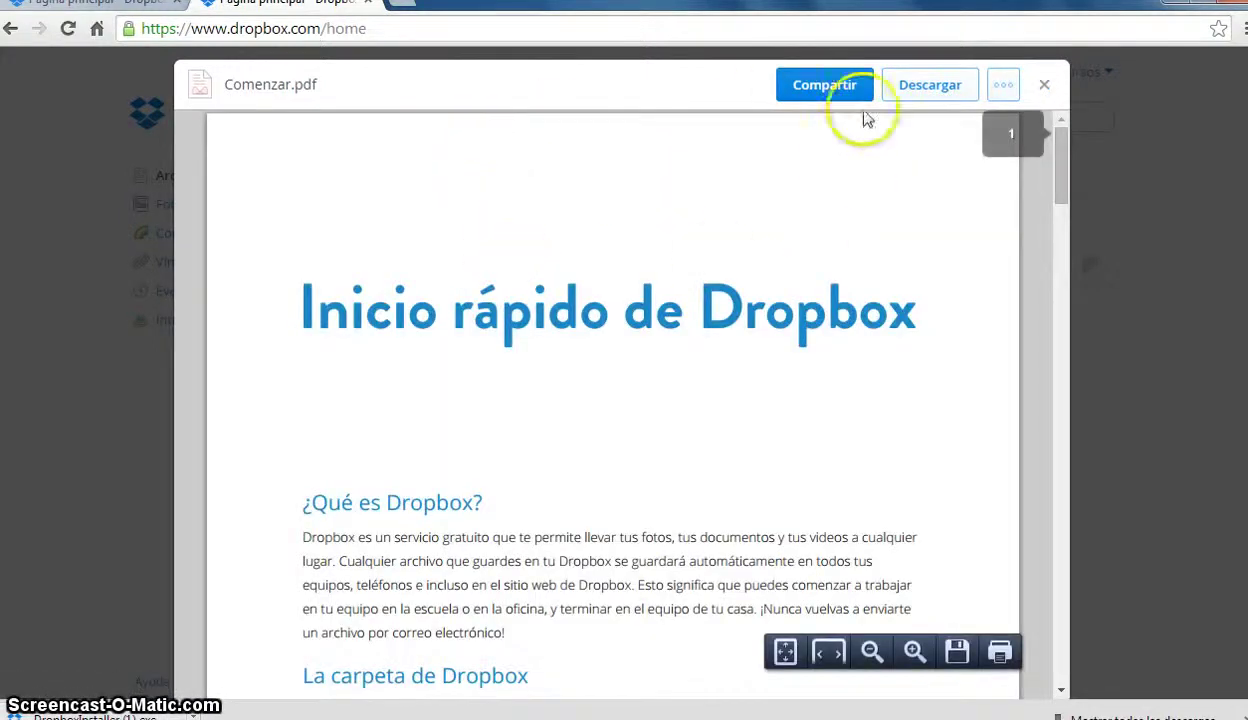
- Close the Comenzar.pdf preview, select the file and choose Eliminar... from the toolbar
{"action": "left_click", "coordinate": [1044, 88]}
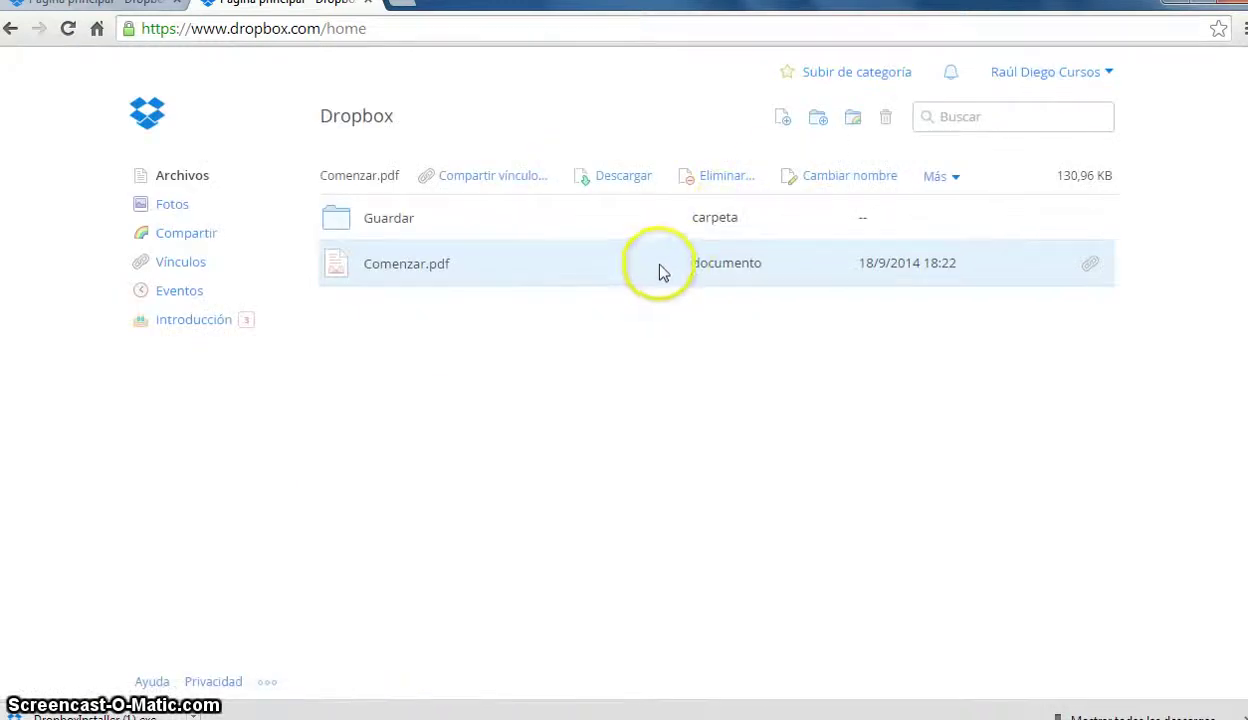
{"action": "left_click", "coordinate": [526, 265]}
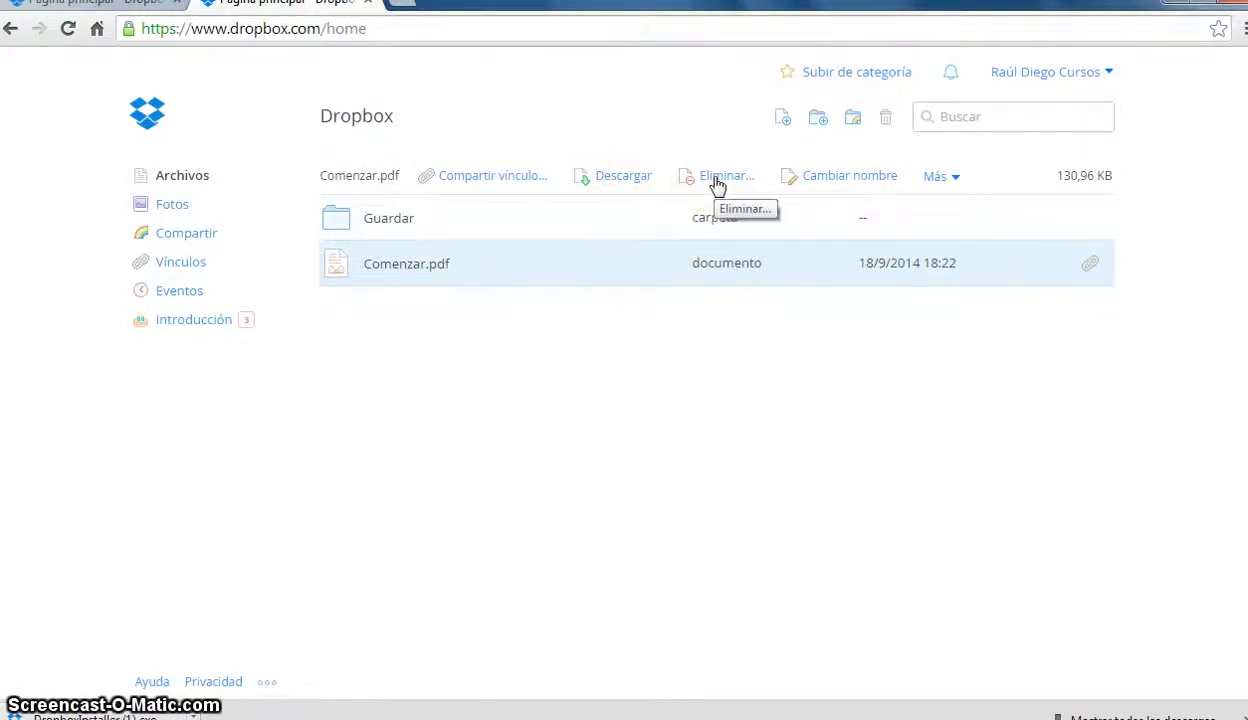
{"action": "left_click", "coordinate": [716, 184]}
- Confirm deleting Comenzar.pdf, show deleted files and open its 'documento eliminado' entry
{"action": "left_click", "coordinate": [752, 299]}
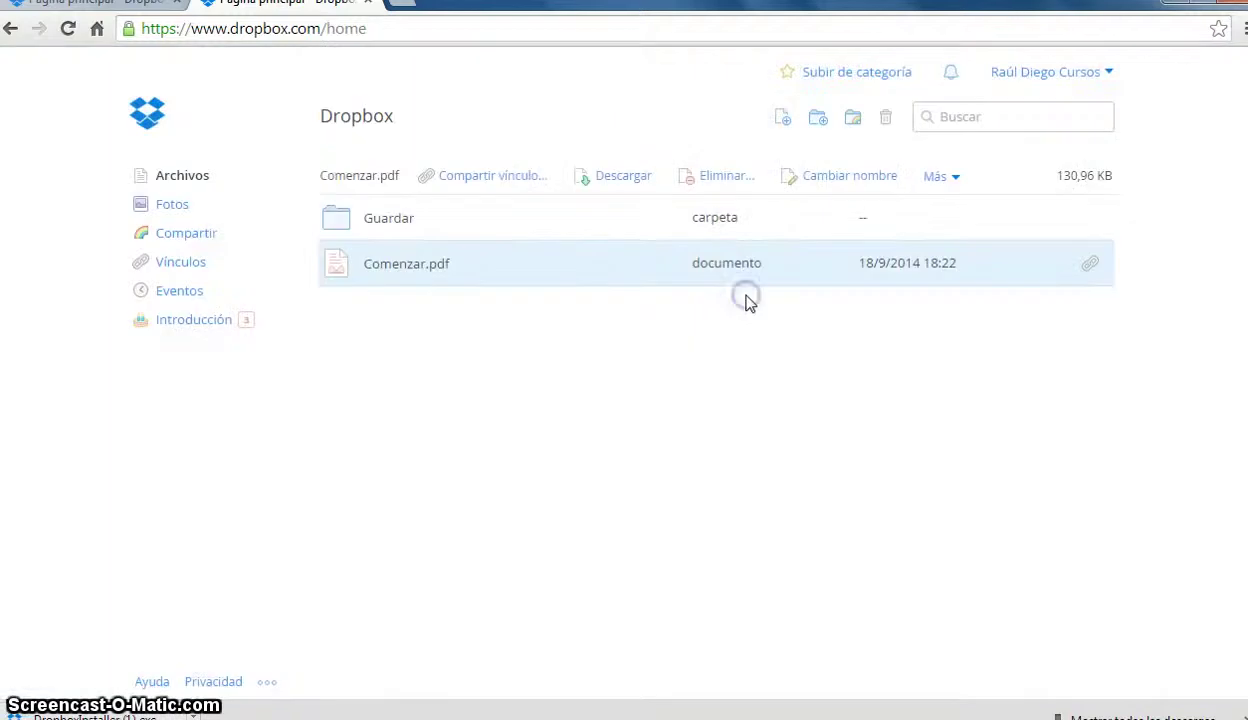
{"action": "left_click", "coordinate": [885, 118]}
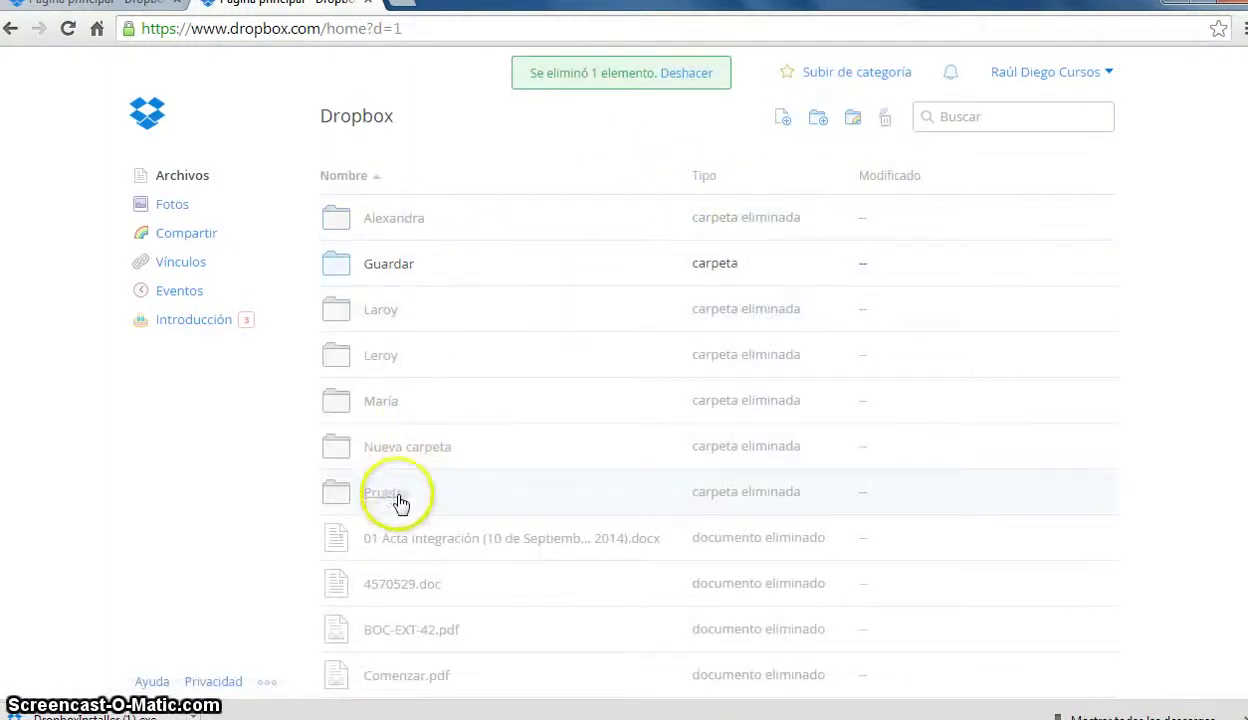
{"action": "scroll", "coordinate": [412, 515], "scroll_direction": "down", "scroll_amount": 1}
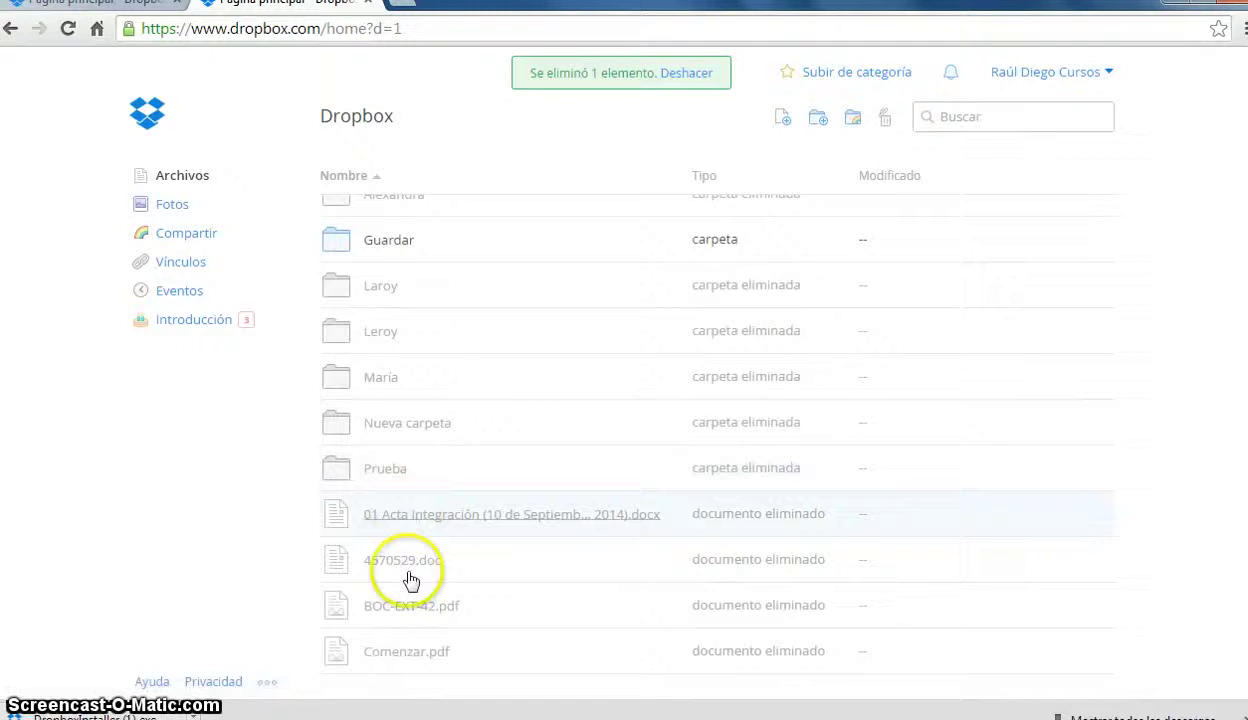
{"action": "left_click", "coordinate": [416, 655]}
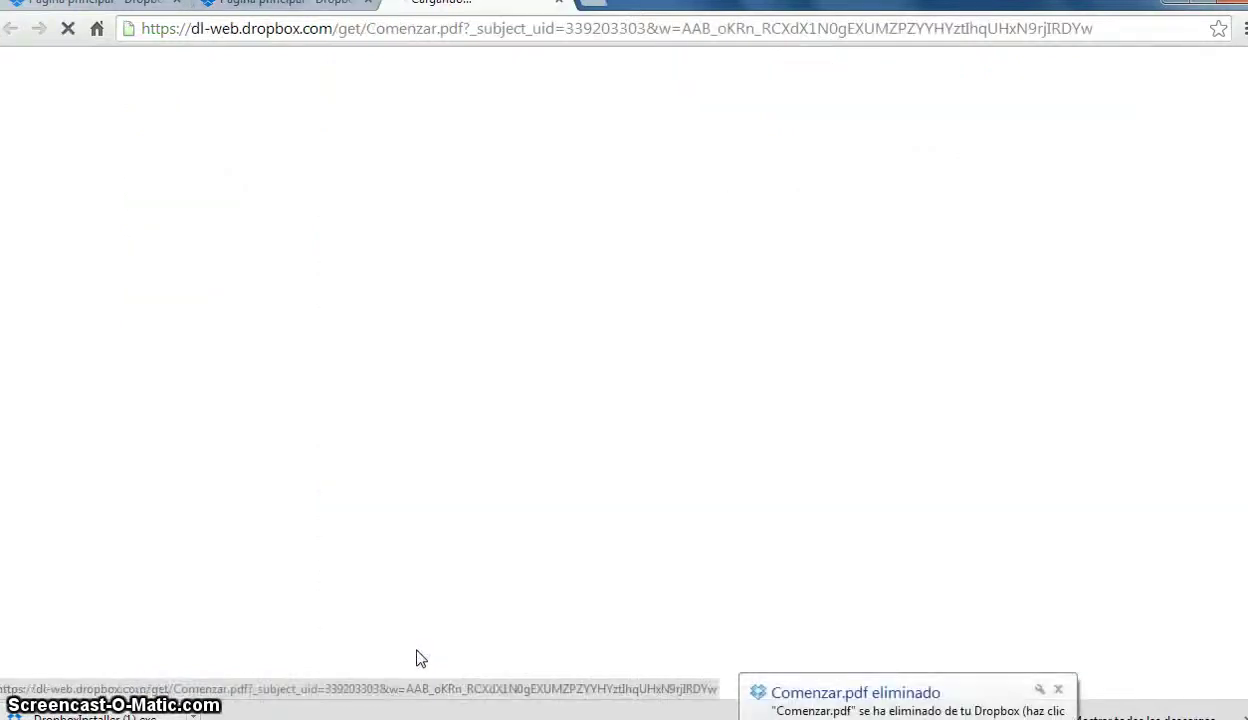
{"action": "left_click", "coordinate": [581, 664]}
{"action": "left_click", "coordinate": [1059, 690]}
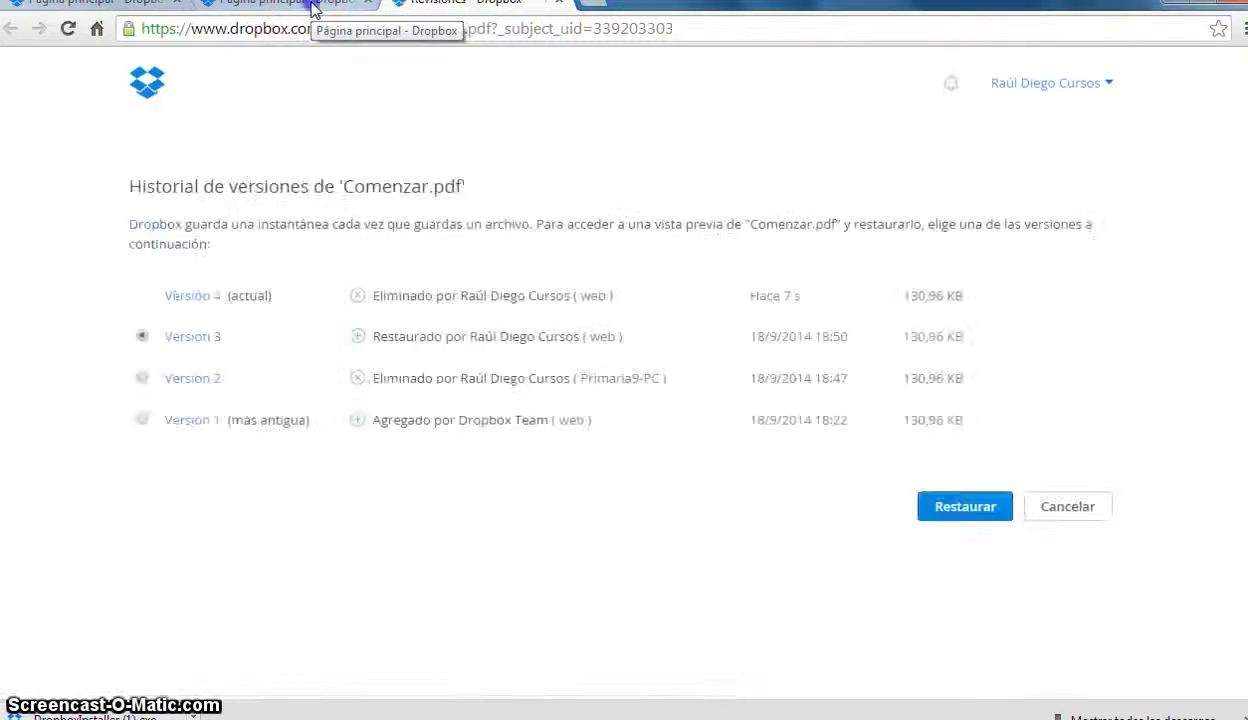
{"action": "left_click", "coordinate": [313, 8]}
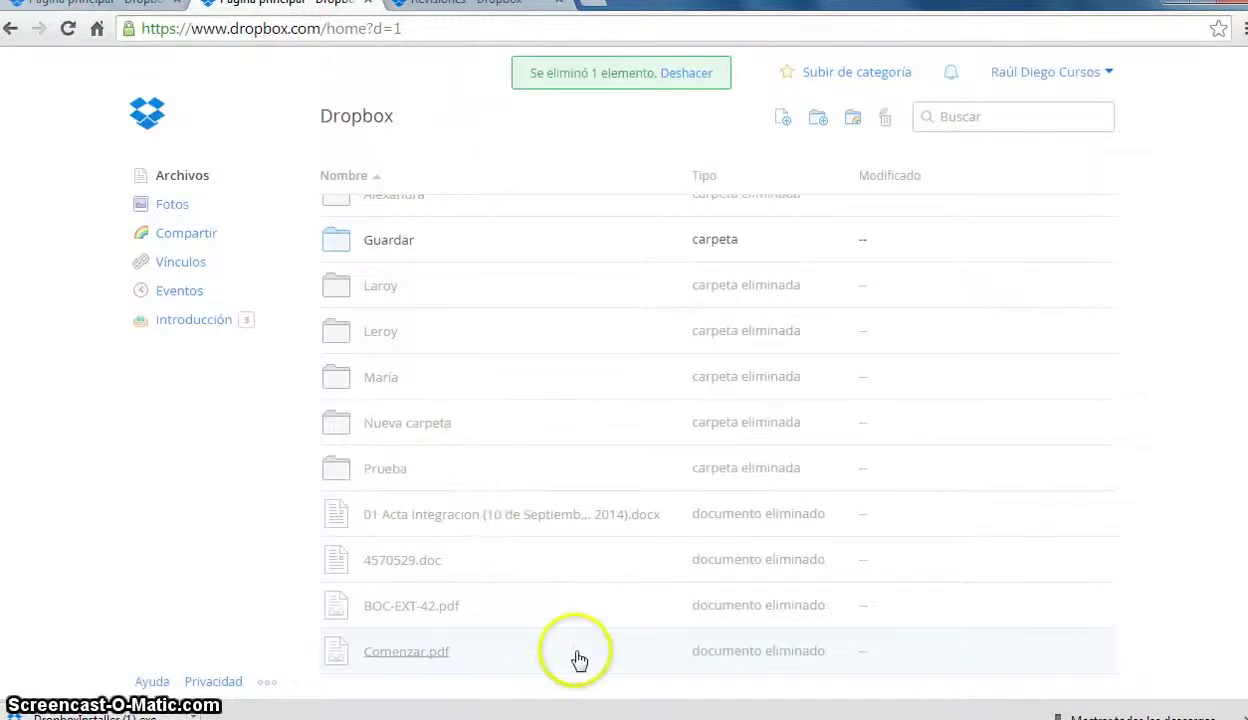
- Restore the deleted Comenzar.pdf with Restaurar and return to the main file list
{"action": "left_click", "coordinate": [985, 652]}
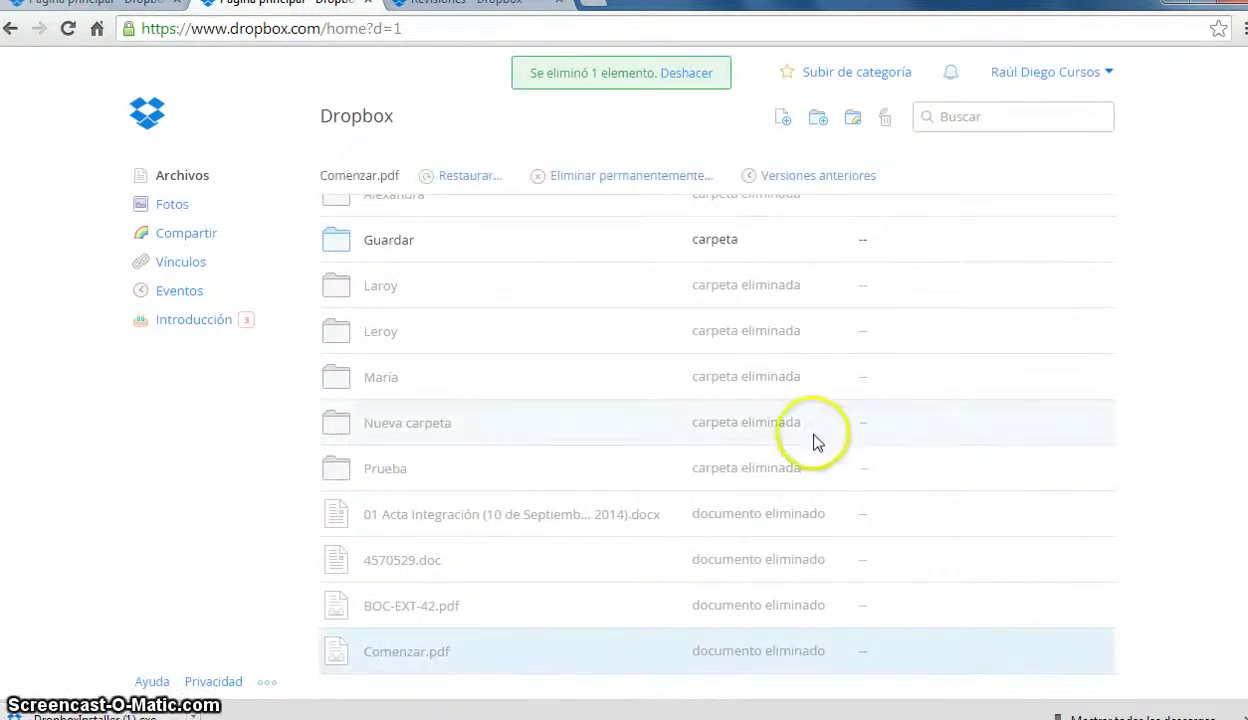
{"action": "left_click", "coordinate": [455, 174]}
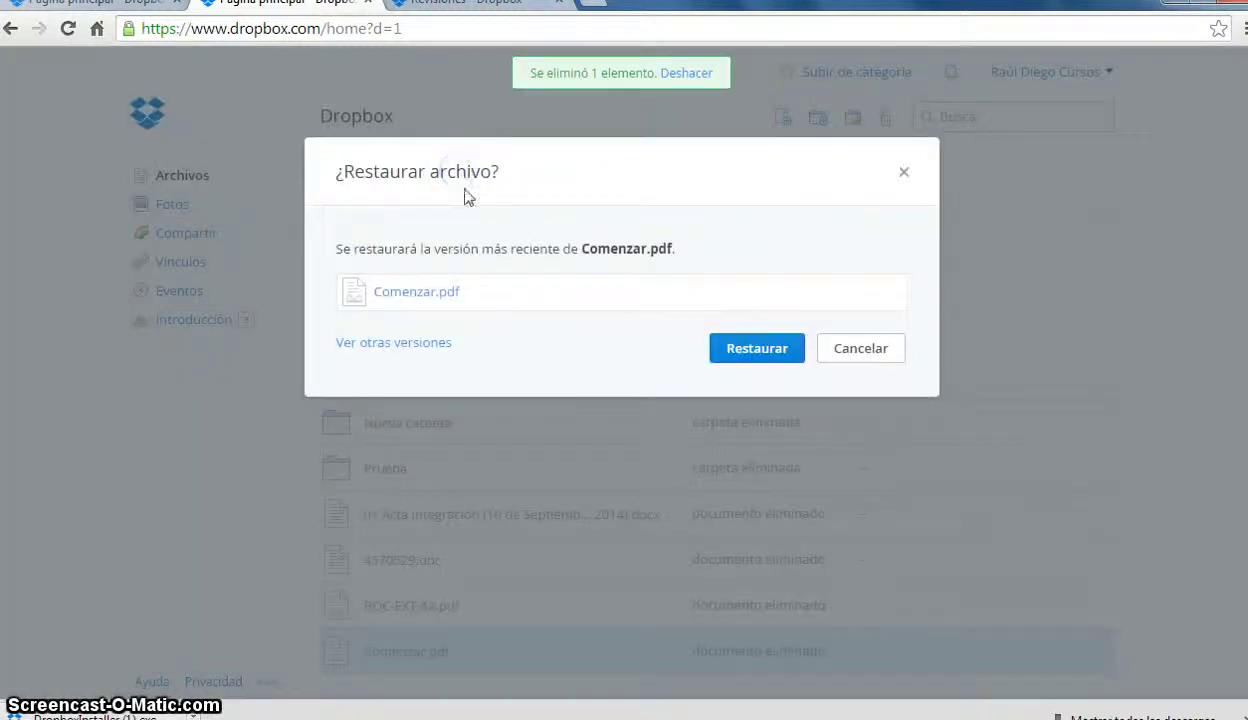
{"action": "left_click", "coordinate": [752, 350]}
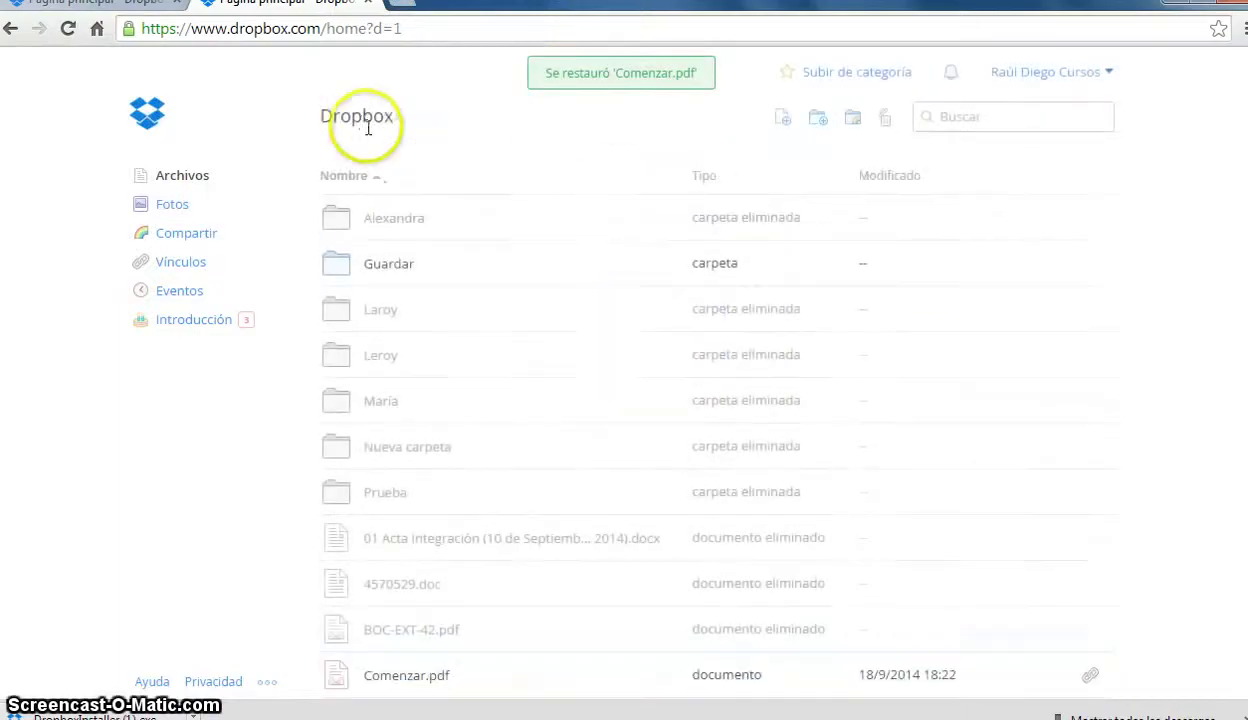
{"action": "left_click", "coordinate": [187, 181]}
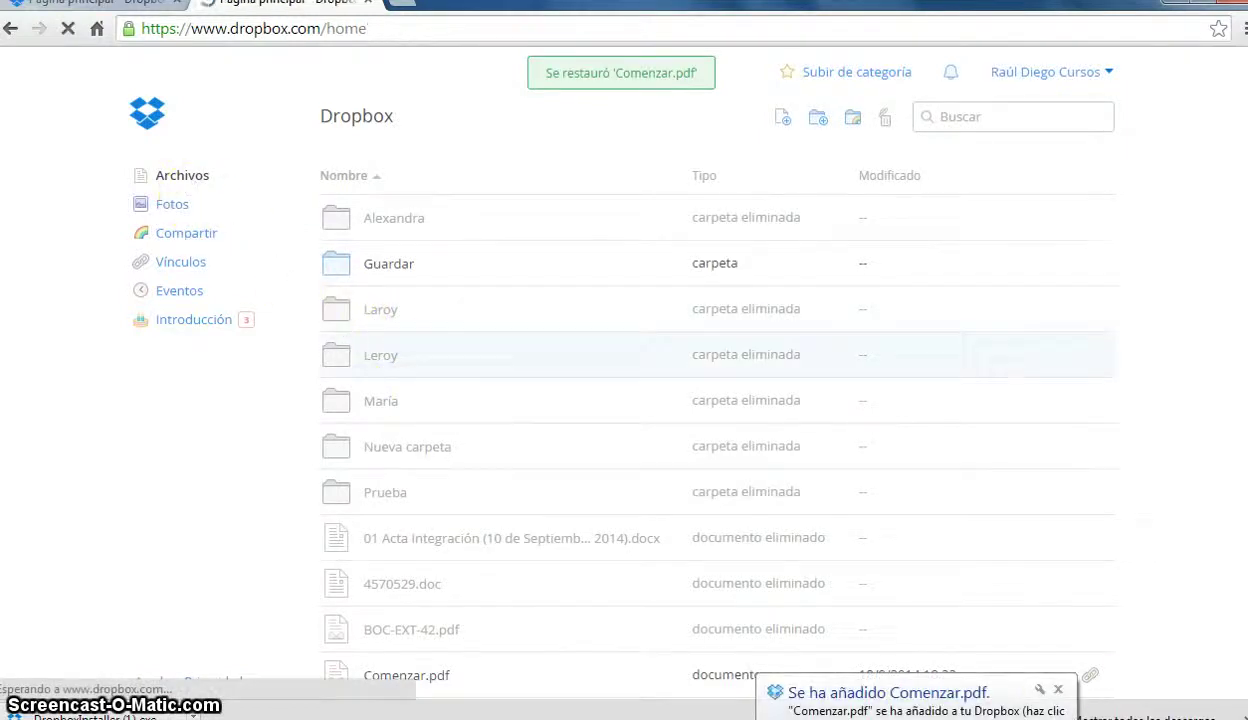
- Dismiss the notifications, try Más on Comenzar.pdf, then Más on Guardar to reveal Mover..
{"action": "left_click", "coordinate": [1058, 690]}
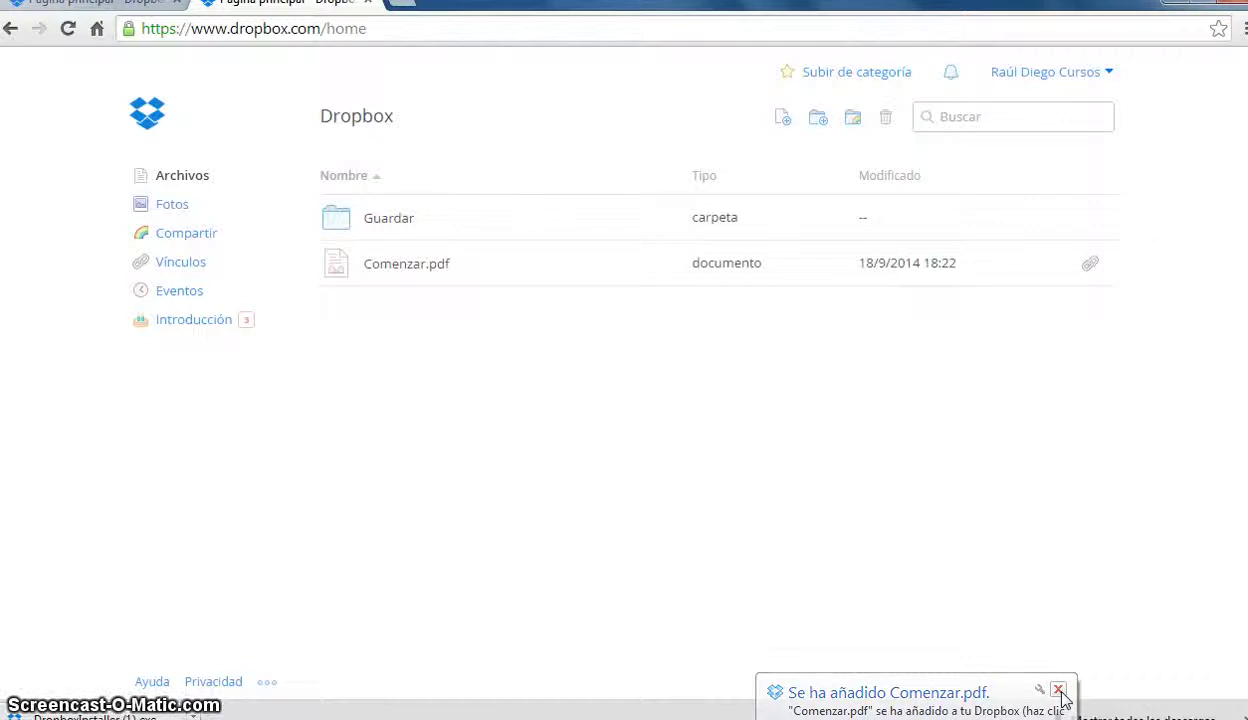
{"action": "left_click", "coordinate": [1058, 691]}
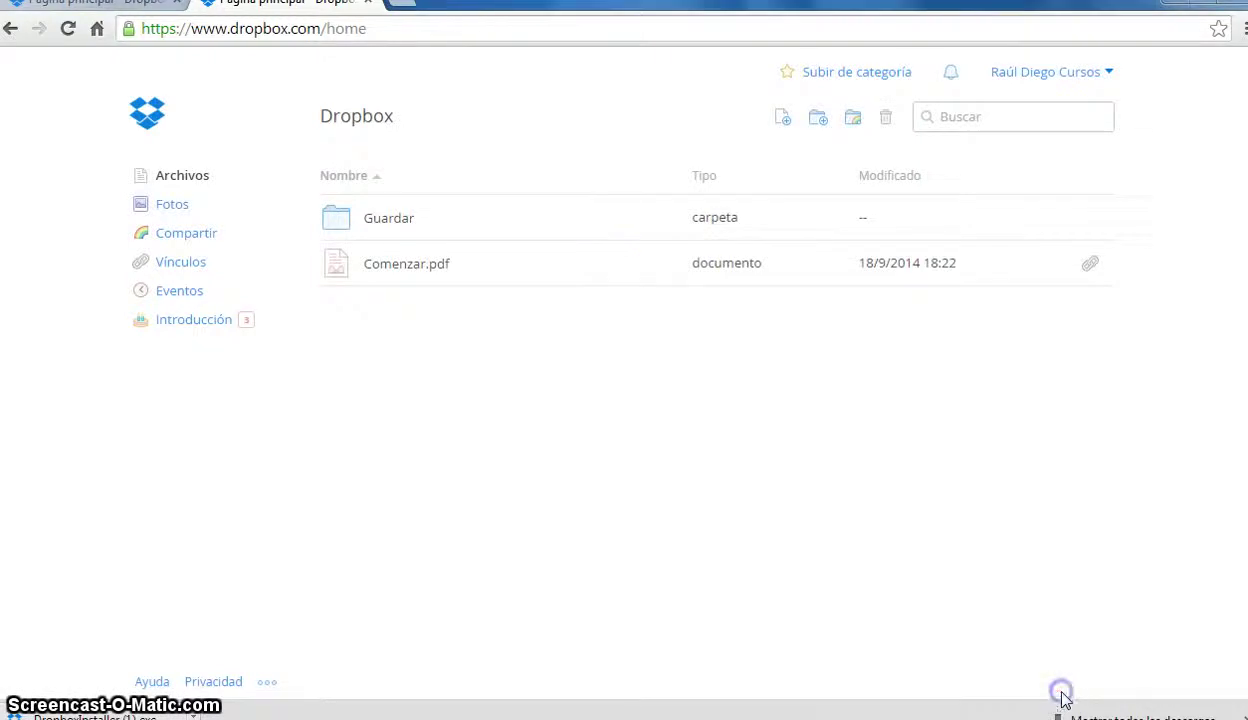
{"action": "left_click", "coordinate": [519, 268]}
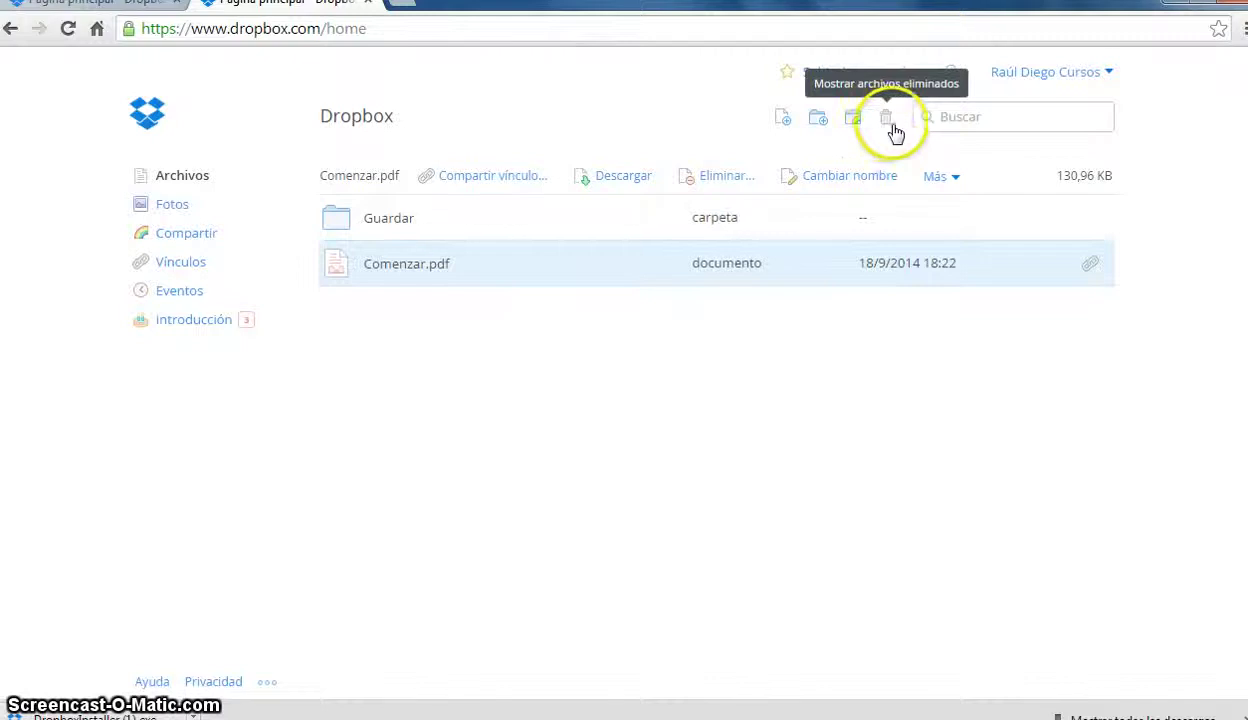
{"action": "left_click", "coordinate": [952, 176]}
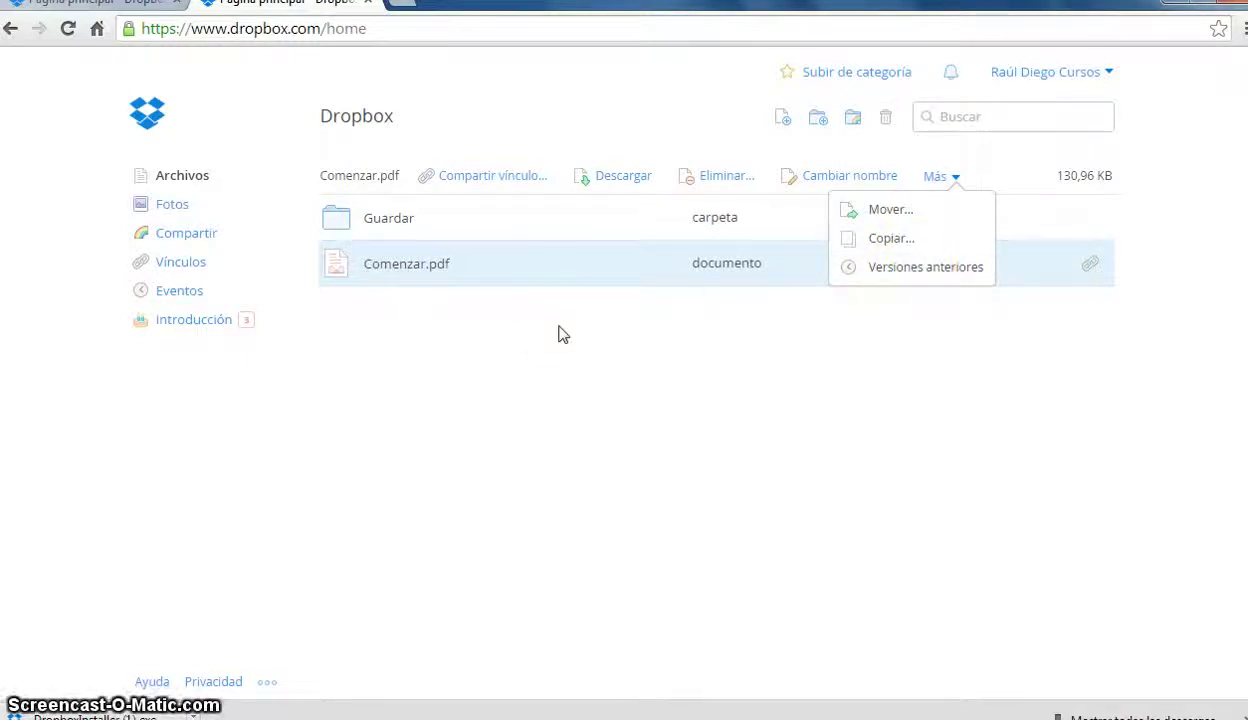
{"action": "left_click", "coordinate": [455, 215]}
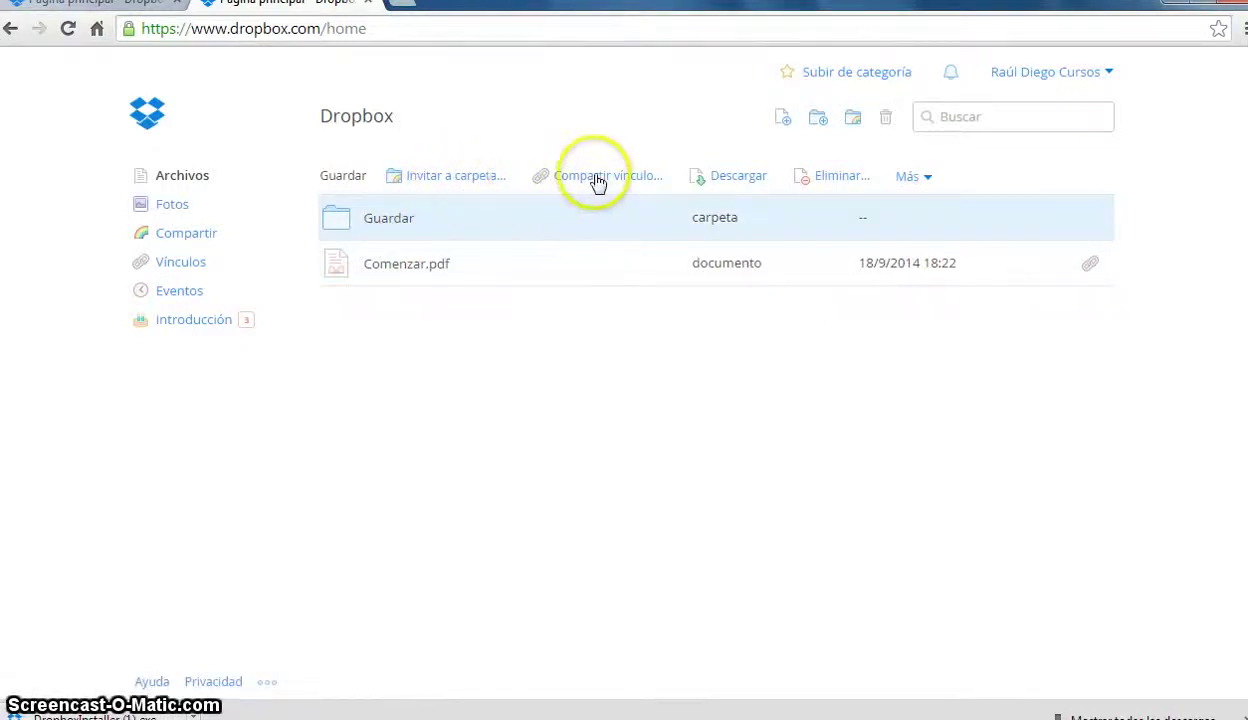
{"action": "left_click", "coordinate": [927, 179]}
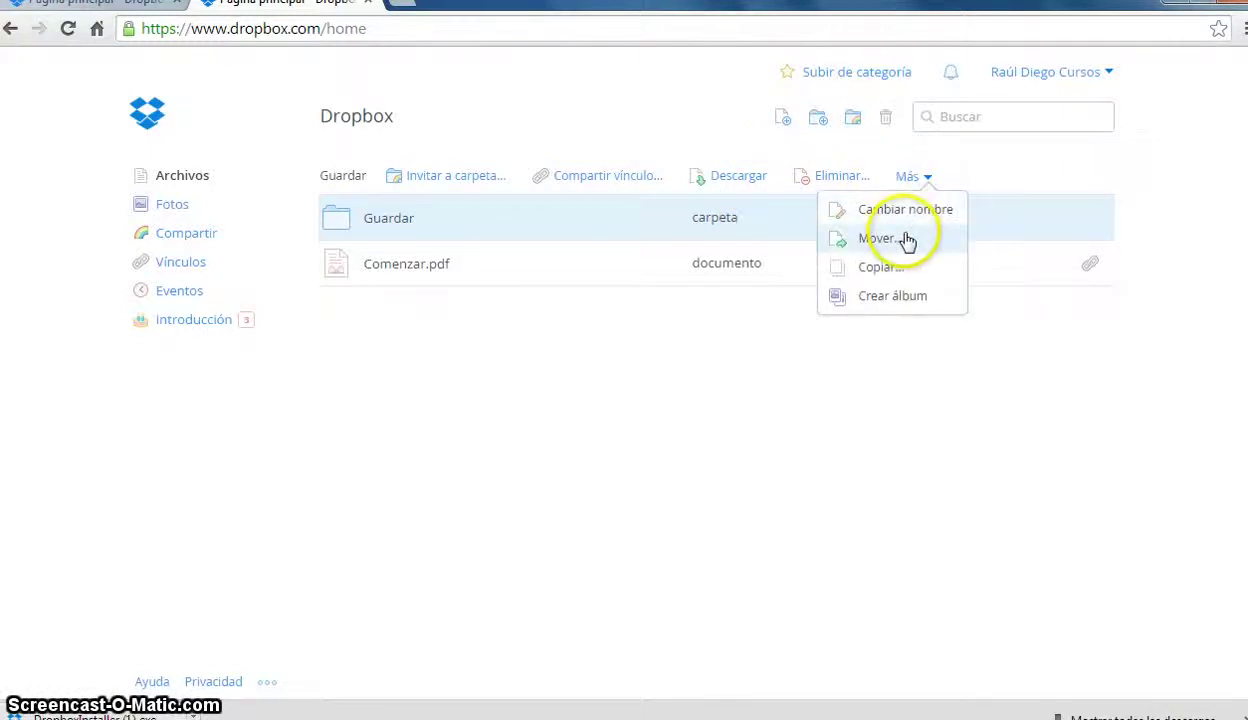